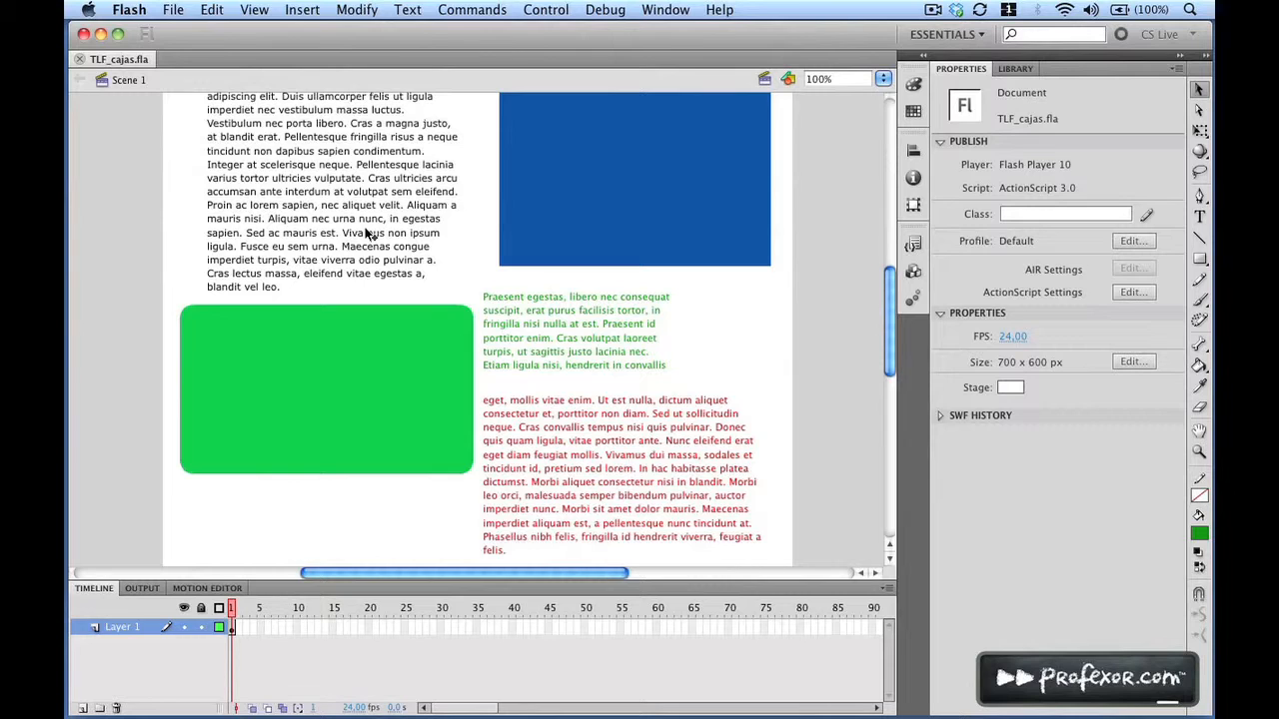
# - Shrink the Flash window and move it aside to uncover TLF_cajas.fla on the desktop
pyautogui.click(184, 12)
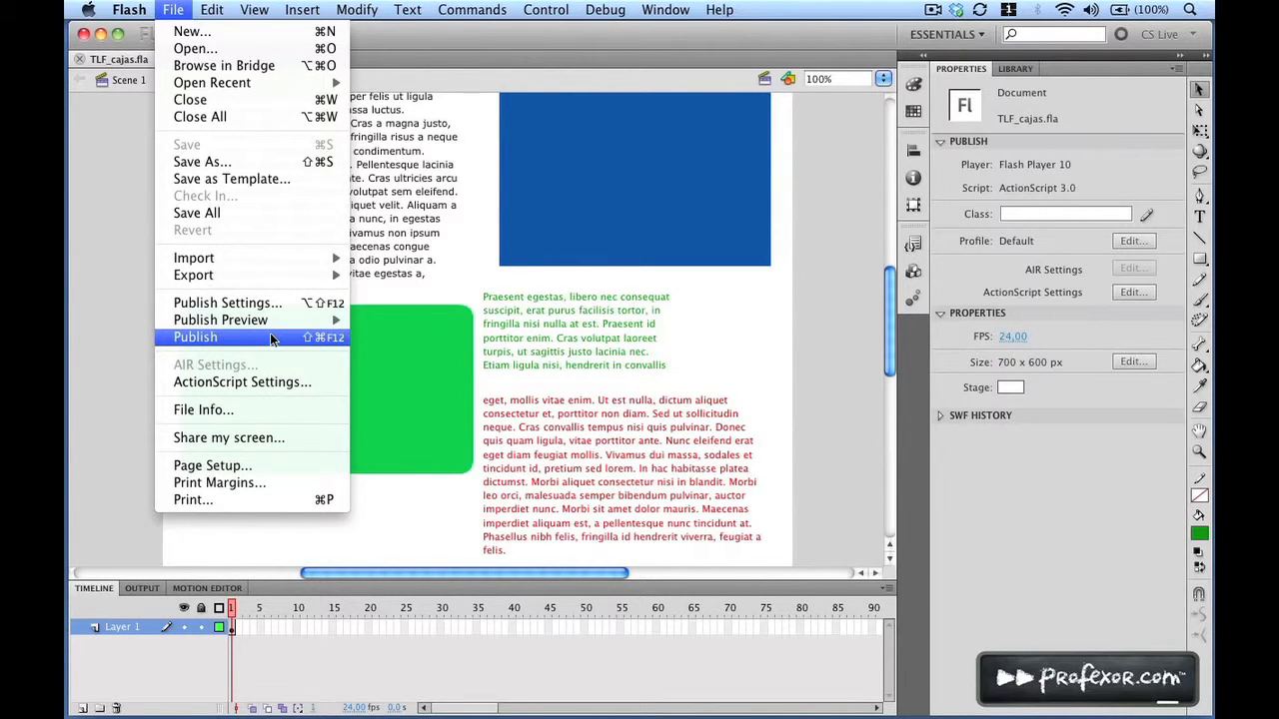
pyautogui.click(844, 354)
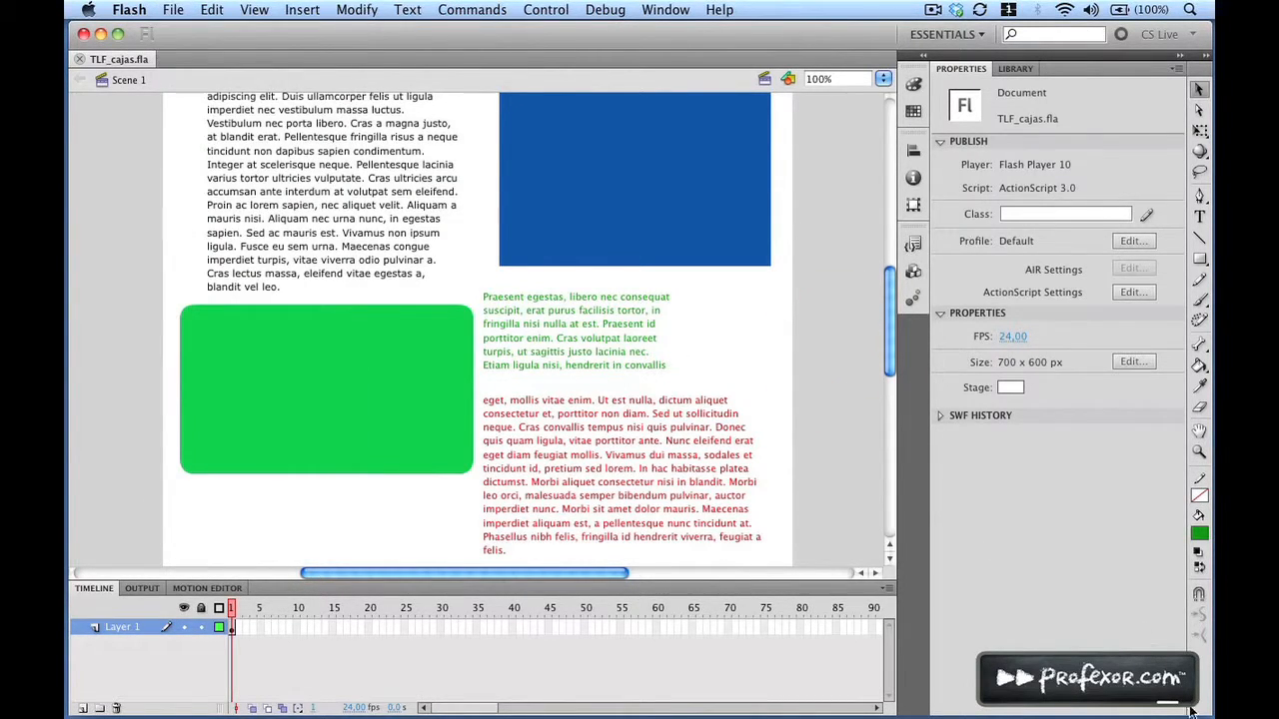
pyautogui.moveTo(1199, 712); pyautogui.dragTo(1035, 668)
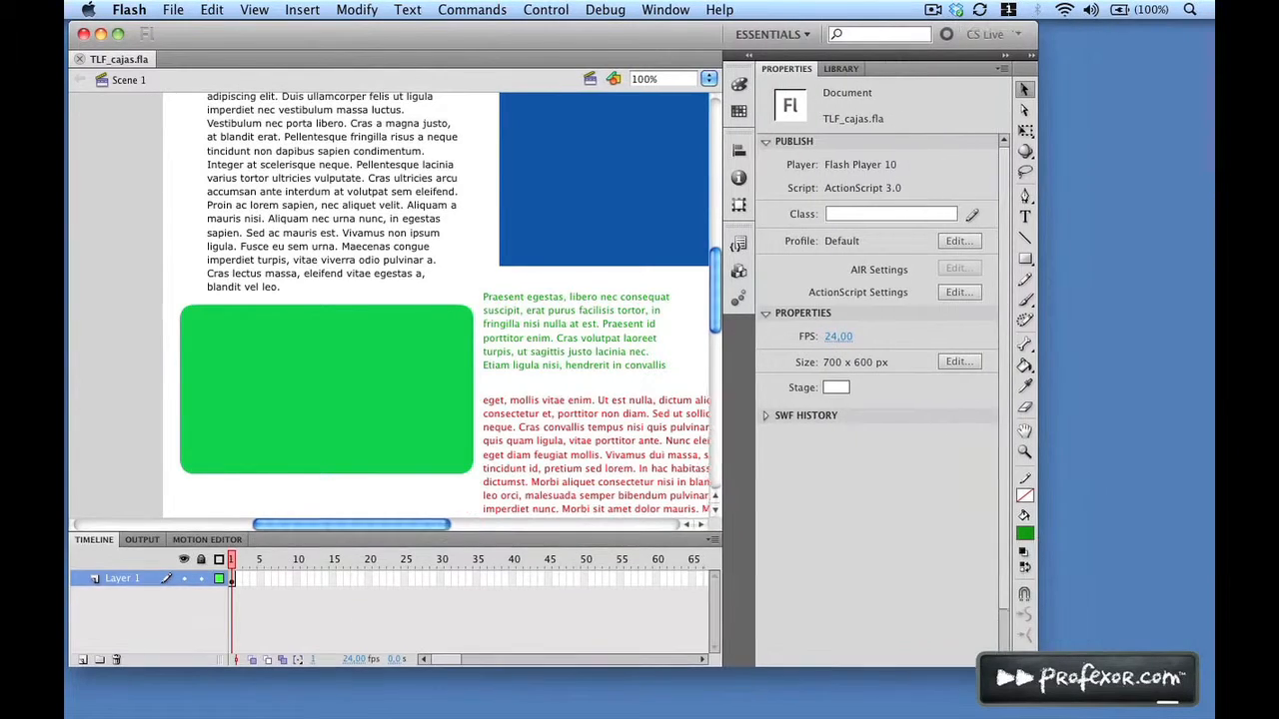
pyautogui.moveTo(408, 42); pyautogui.dragTo(558, 50)
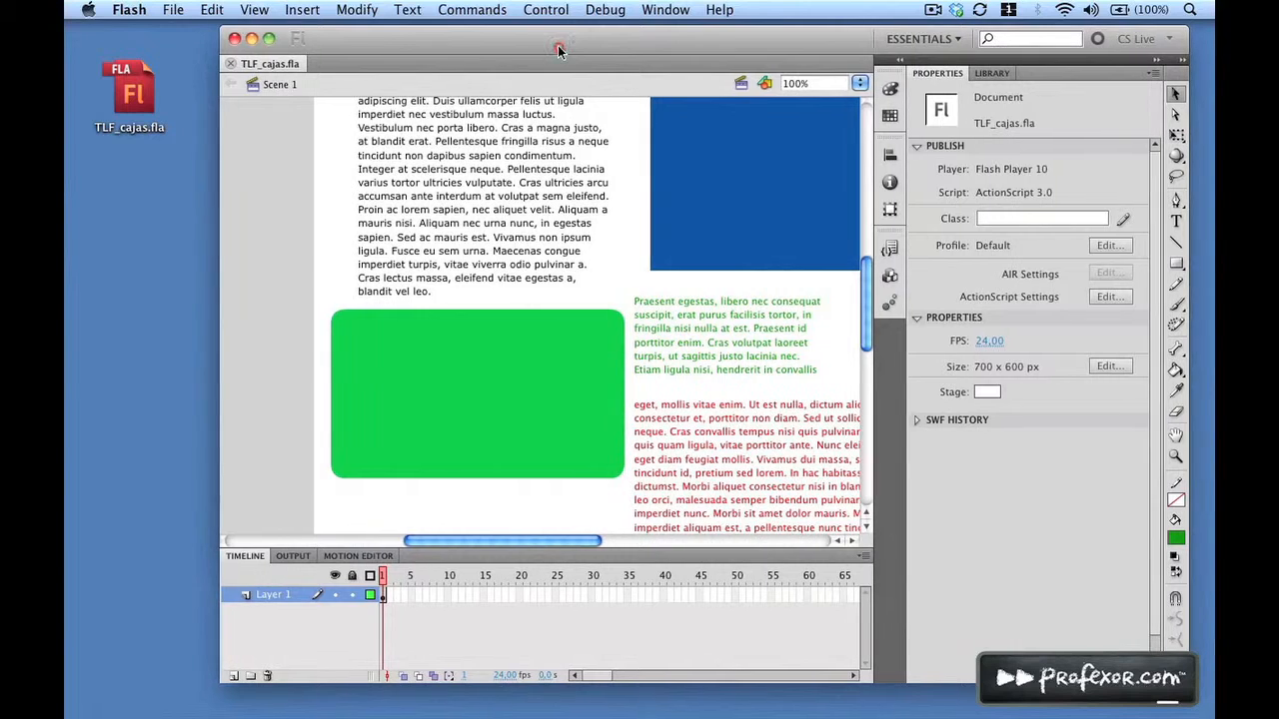
# - Publish the document and move the TLF_cajas.fla desktop icon next to the published files, beside the document window
pyautogui.click(172, 9)
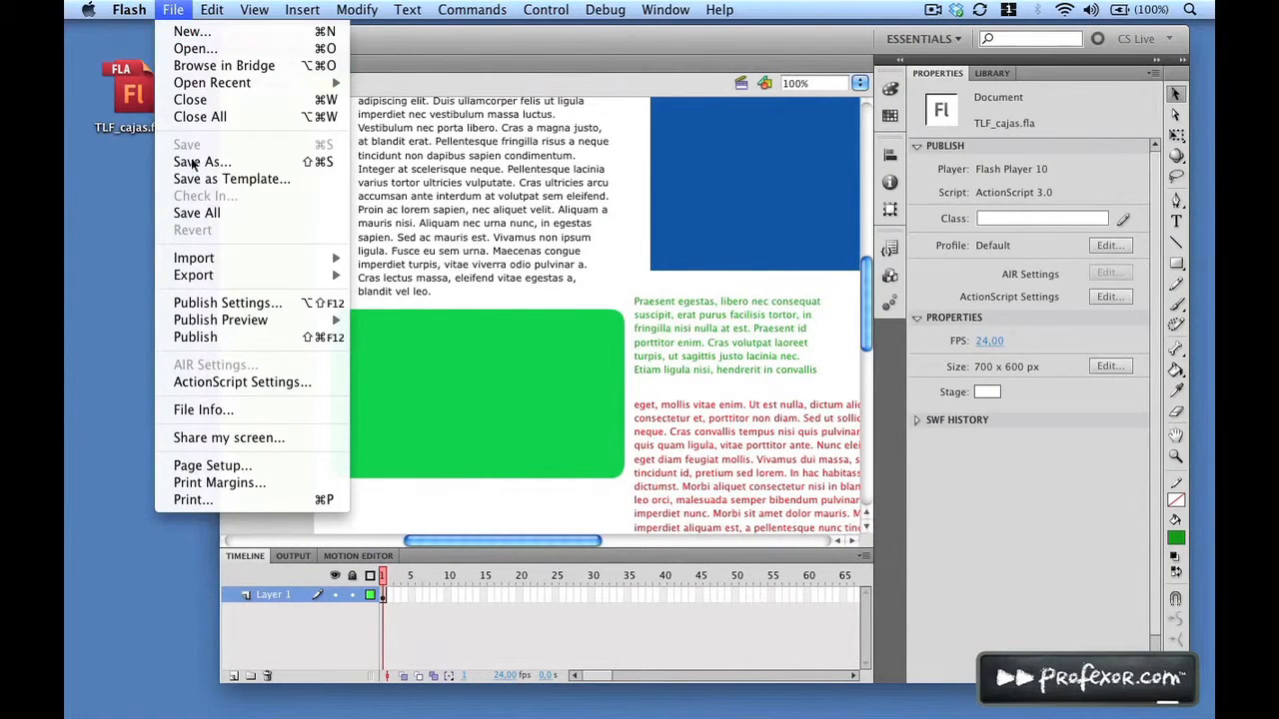
pyautogui.click(273, 338)
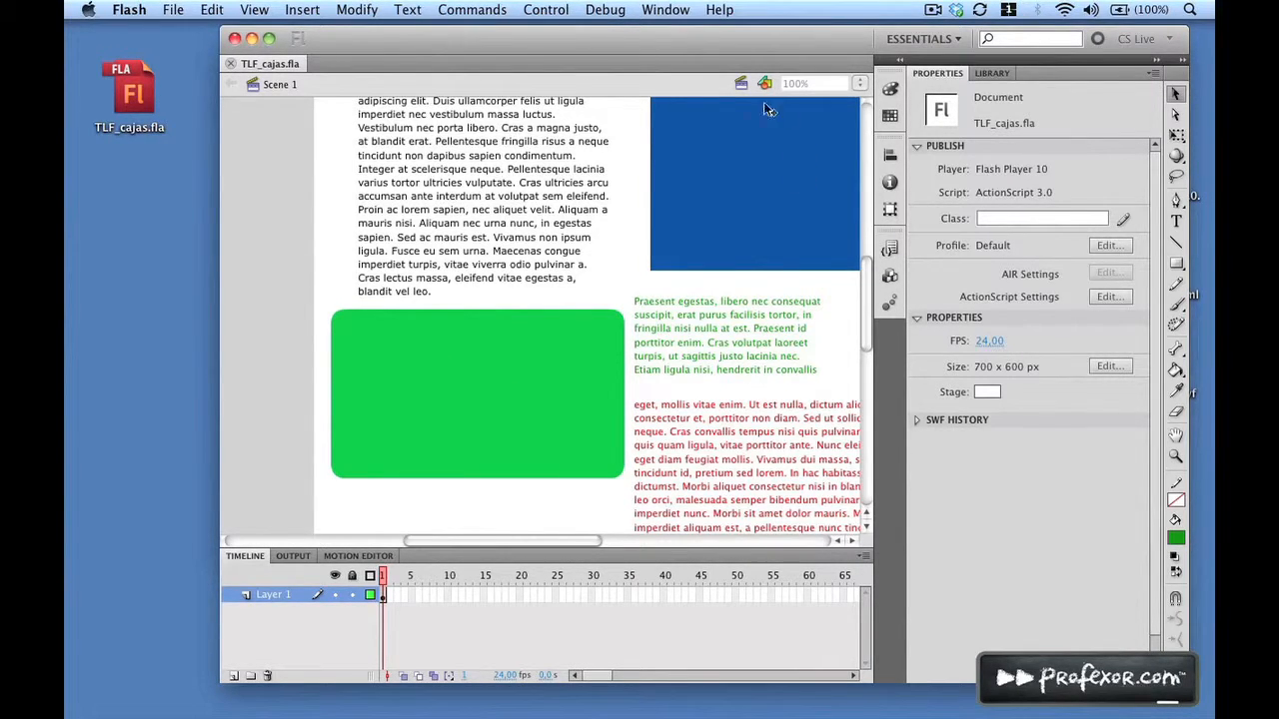
pyautogui.moveTo(517, 34); pyautogui.dragTo(394, 140)
pyautogui.moveTo(130, 87); pyautogui.dragTo(1139, 64)
pyautogui.moveTo(559, 141); pyautogui.dragTo(536, 42)
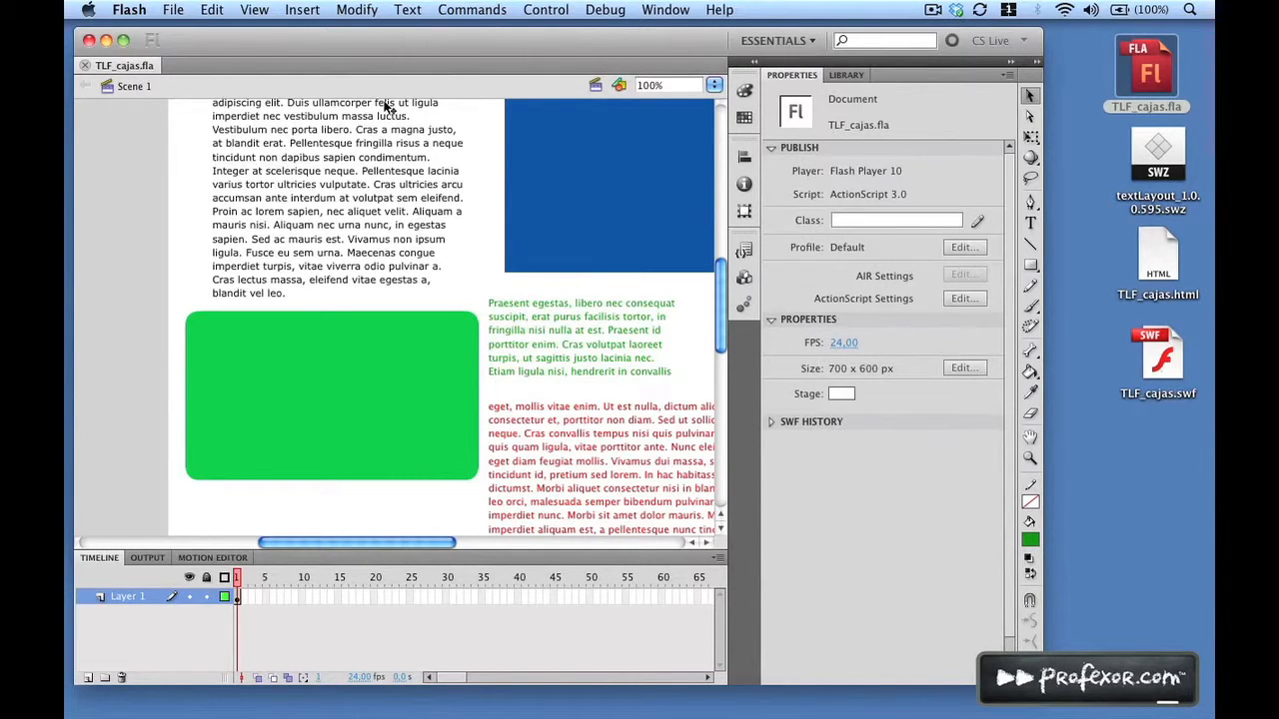
# - Inspect the file information of textLayout_1.0.0.595.swz on the desktop, and close it
pyautogui.click(1176, 166)
pyautogui.rightClick(1176, 166)
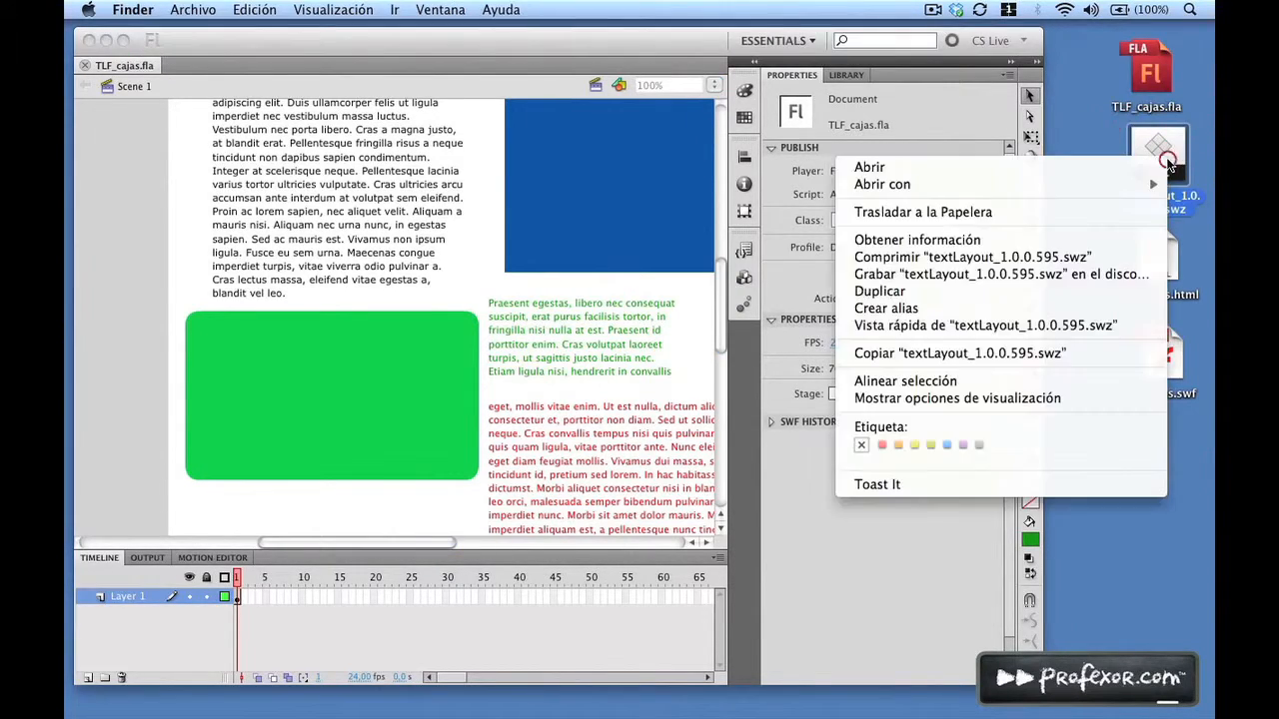
pyautogui.click(1017, 240)
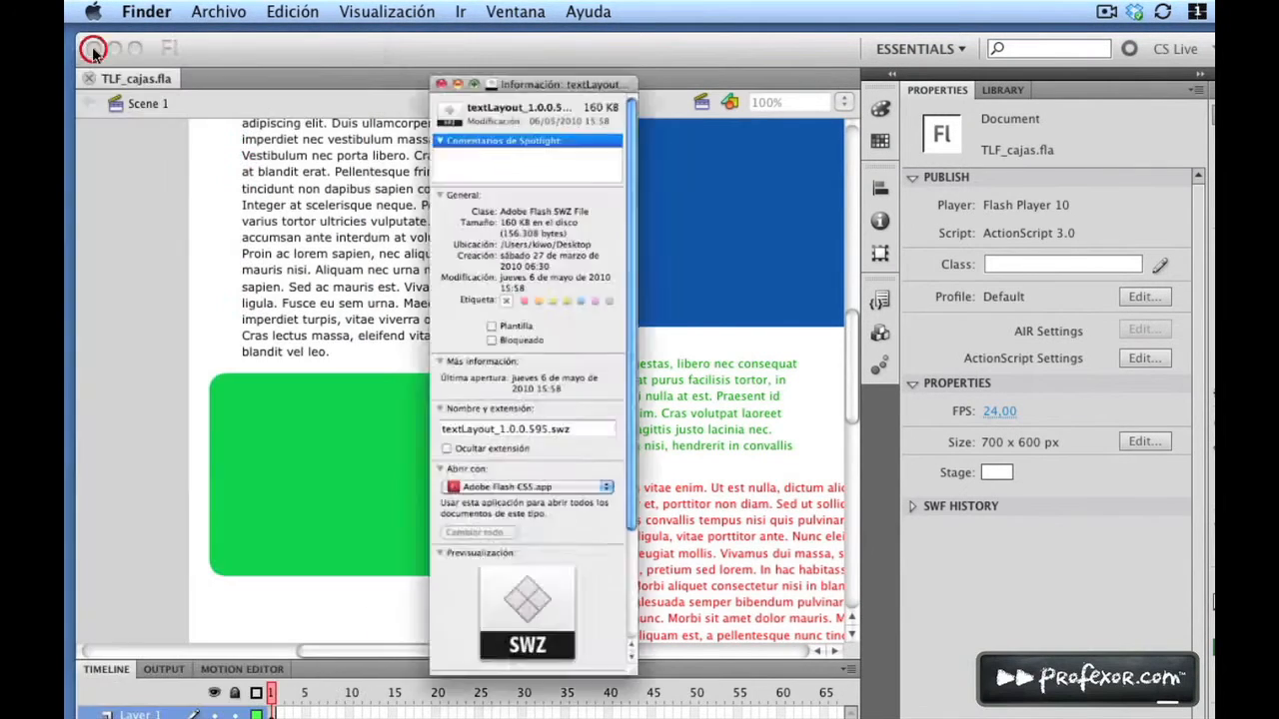
pyautogui.click(92, 49)
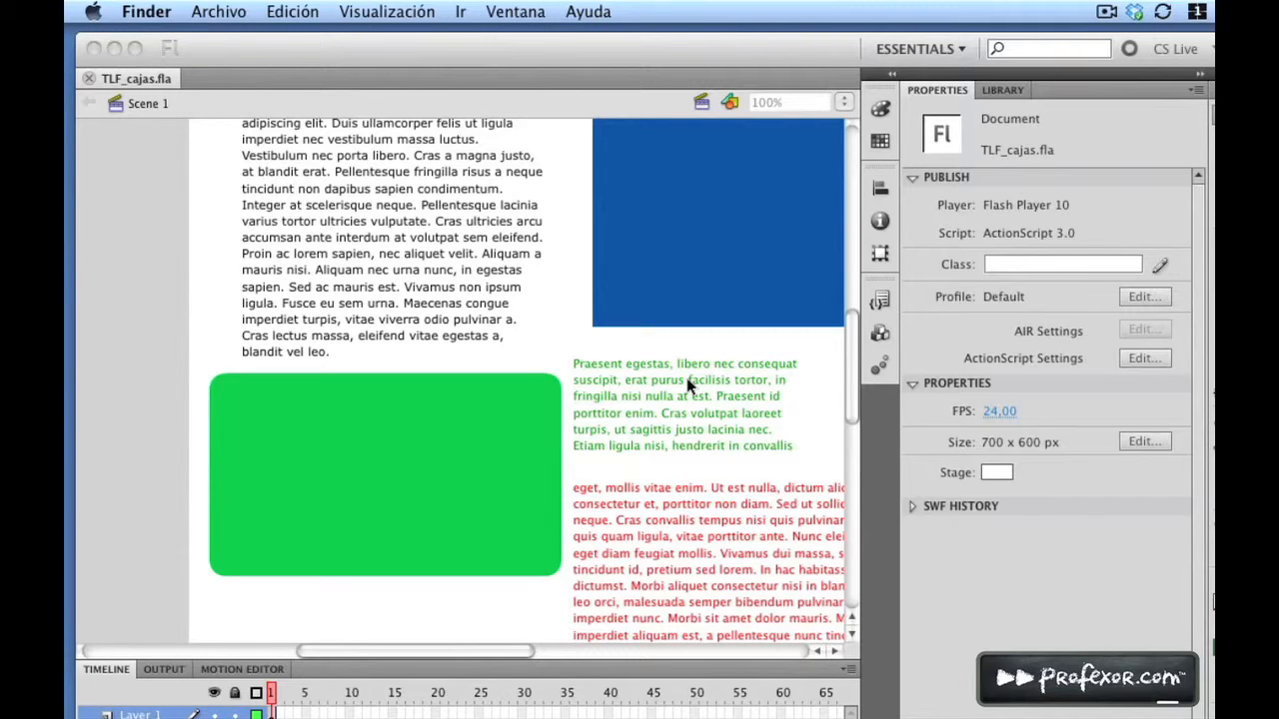
# - Set the default linkage of the runtime shared libraries to Merged into code in the document's ActionScript 3.0 publish settings
pyautogui.click(632, 58)
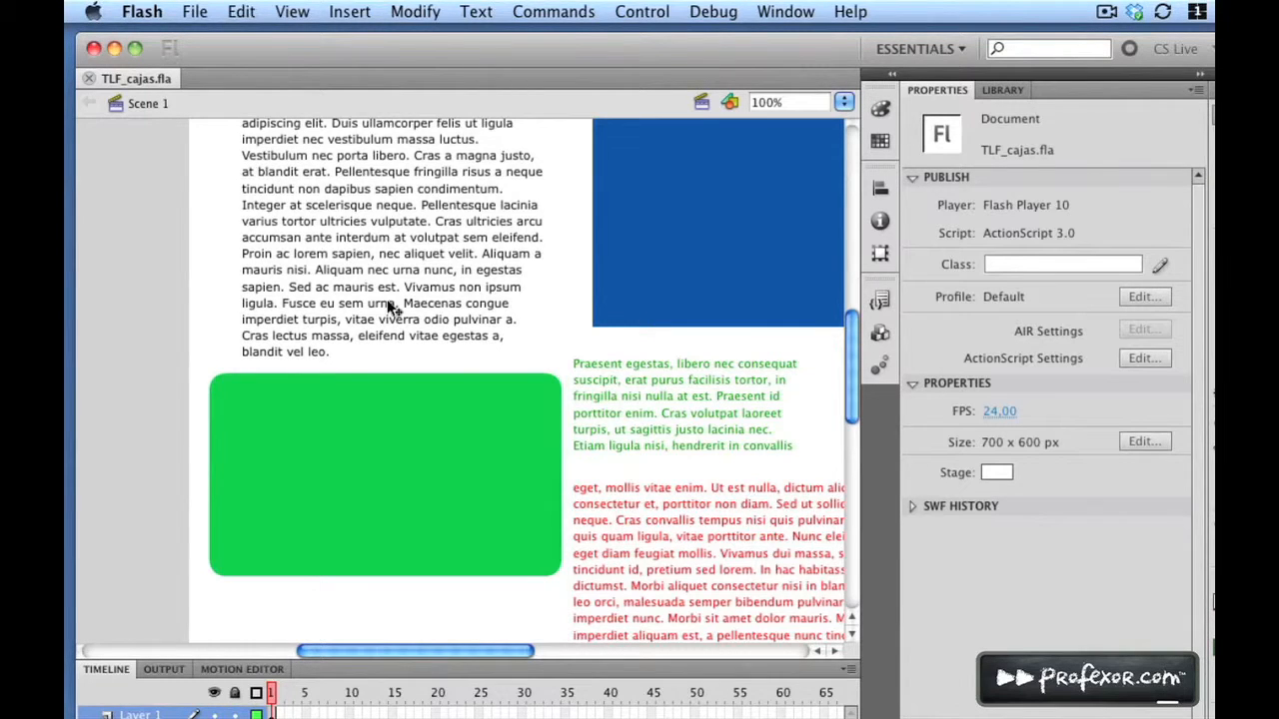
pyautogui.click(200, 18)
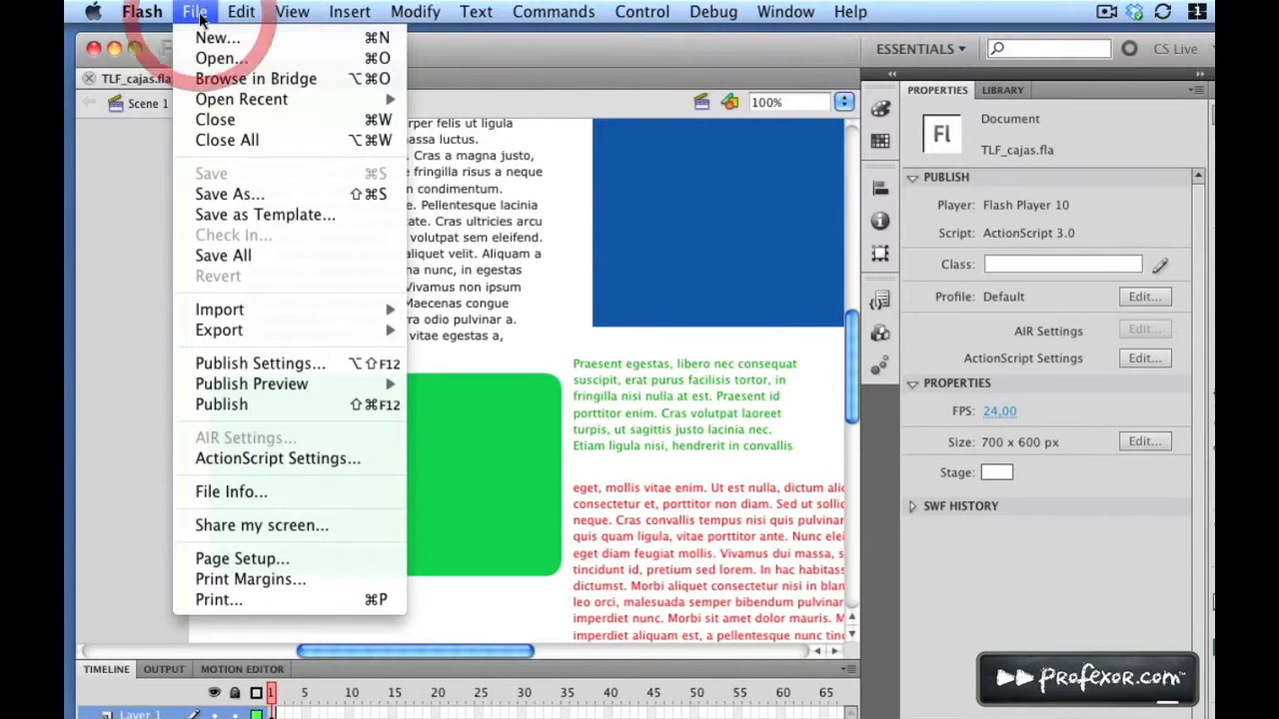
pyautogui.click(320, 366)
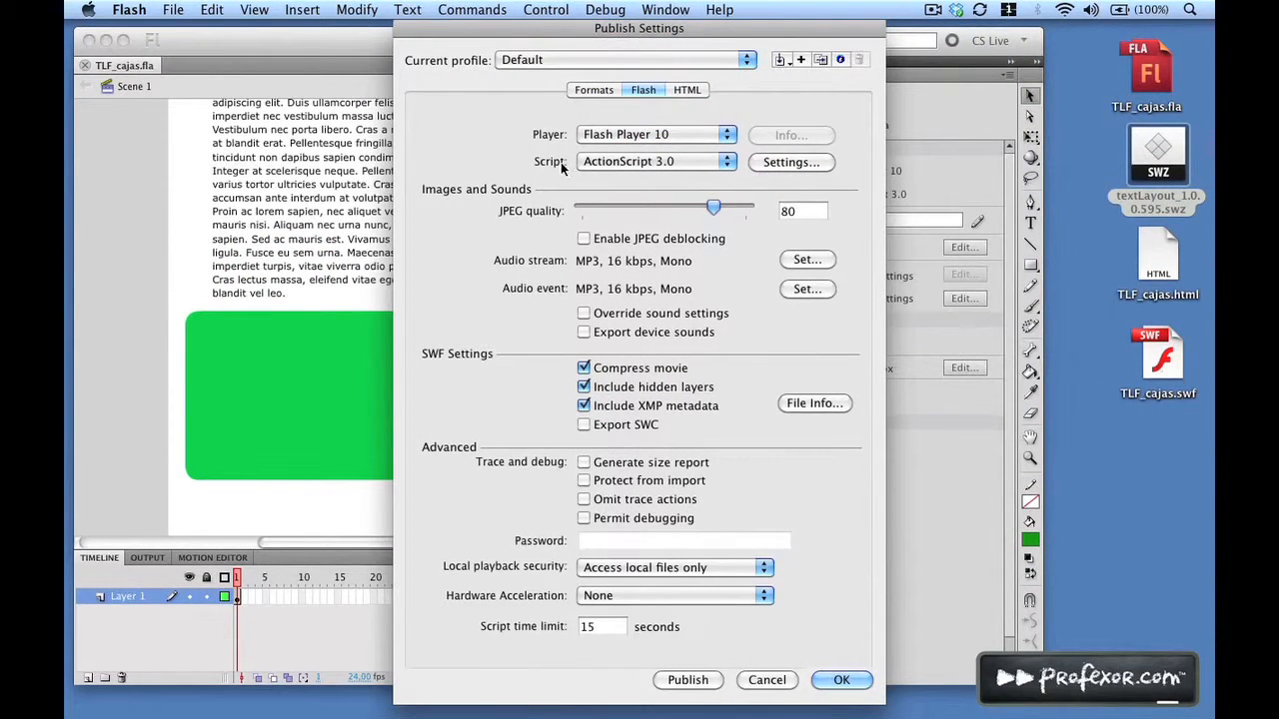
pyautogui.click(785, 167)
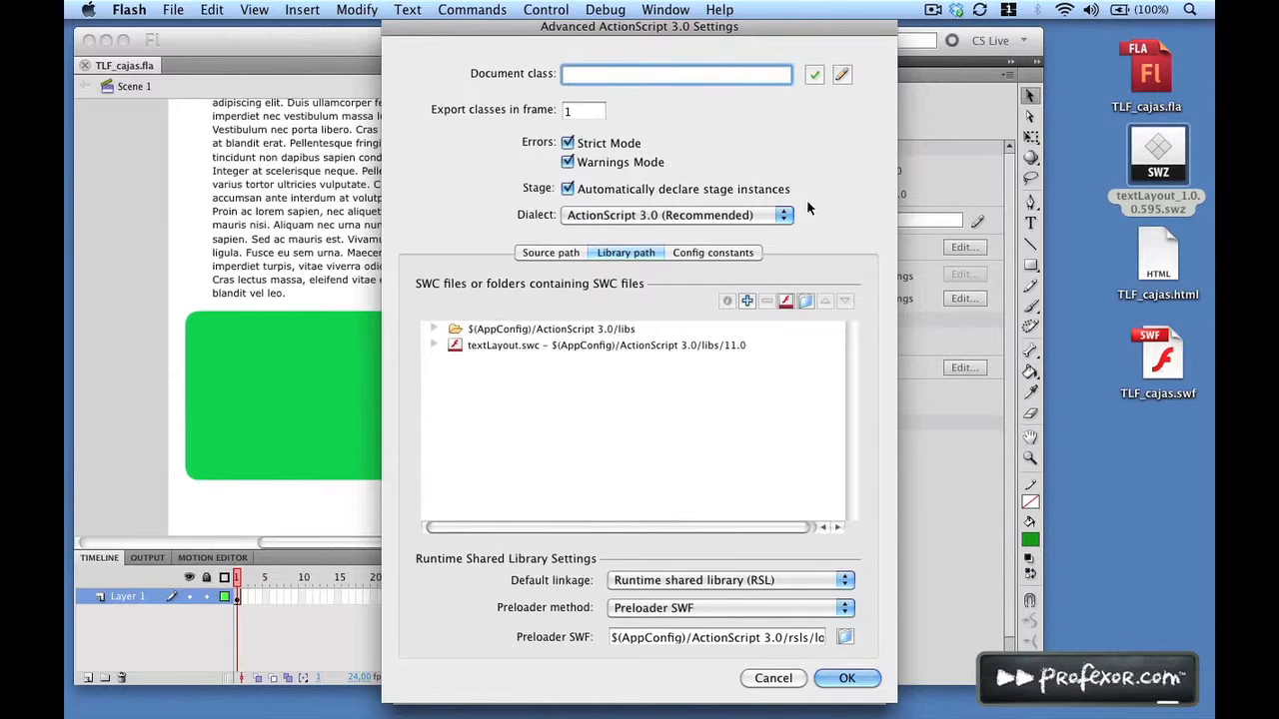
pyautogui.click(508, 349)
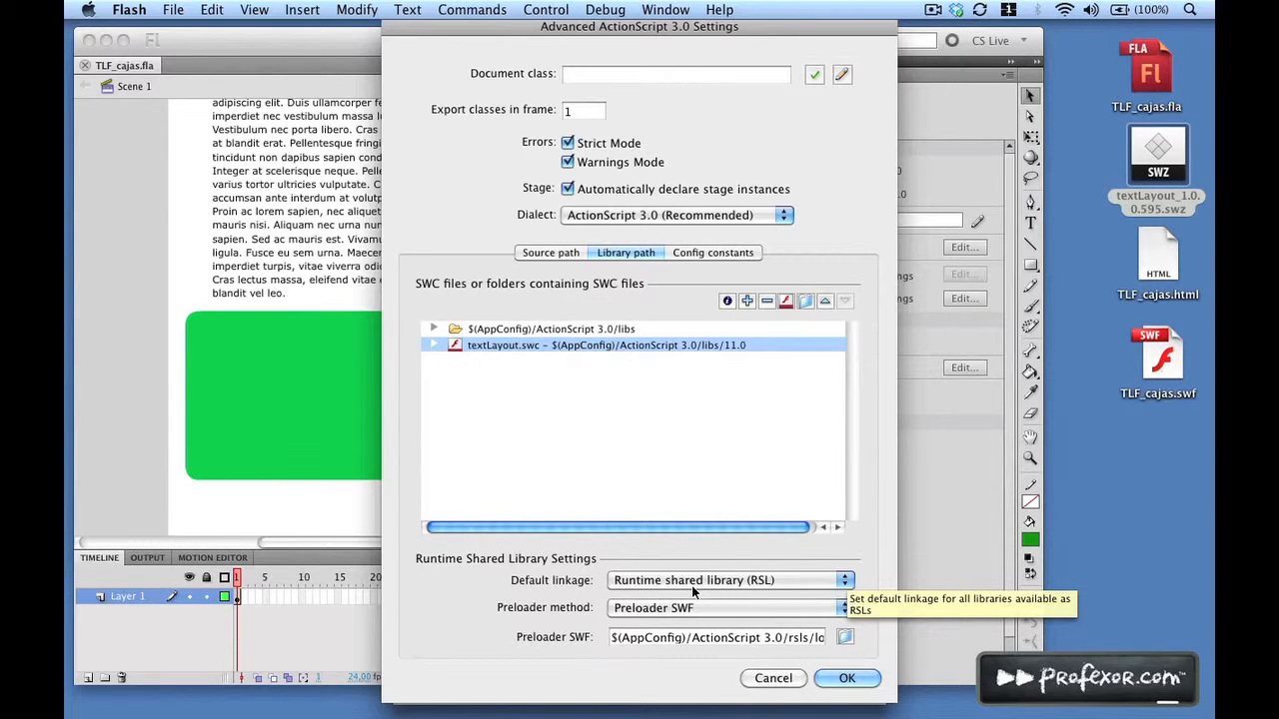
pyautogui.click(845, 582)
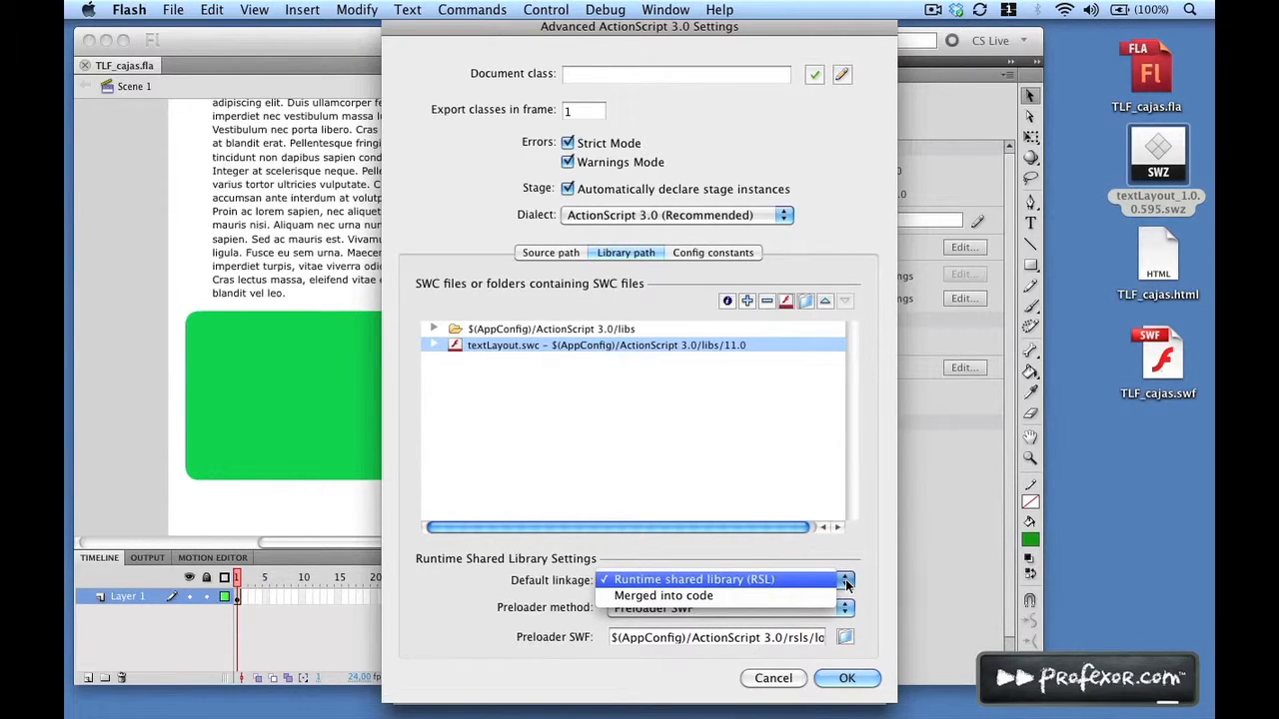
pyautogui.click(680, 597)
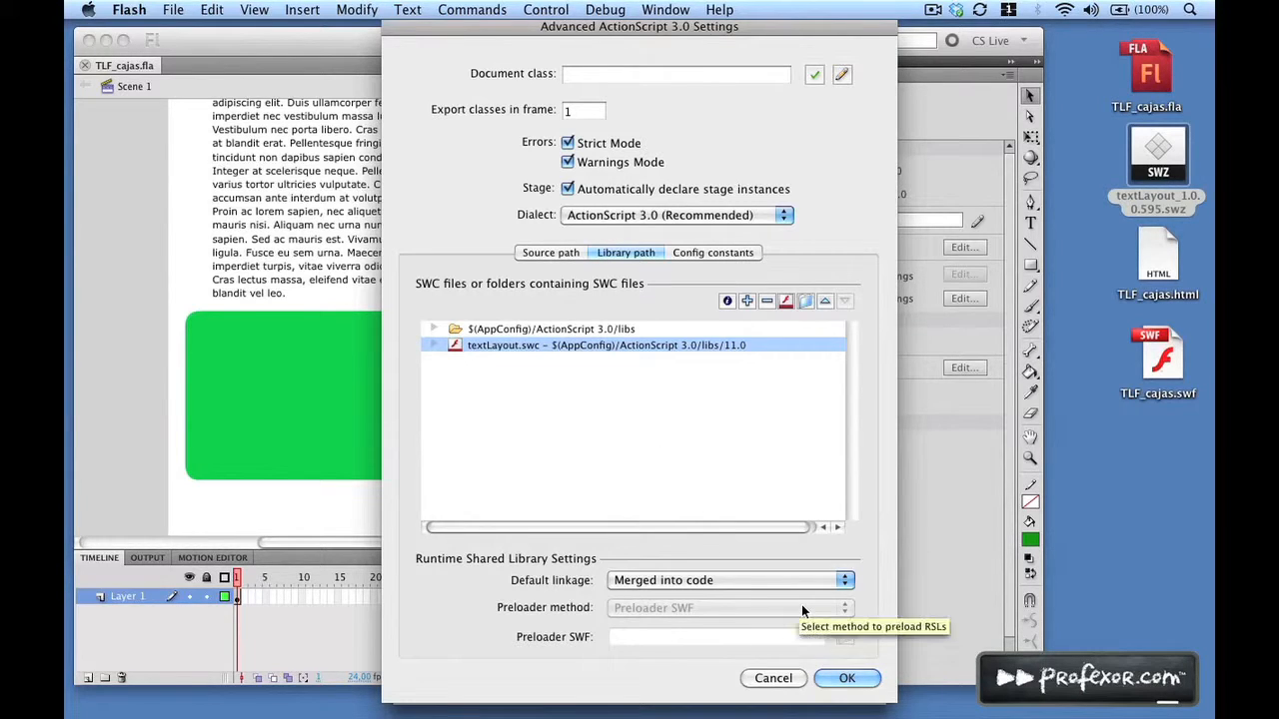
pyautogui.click(866, 680)
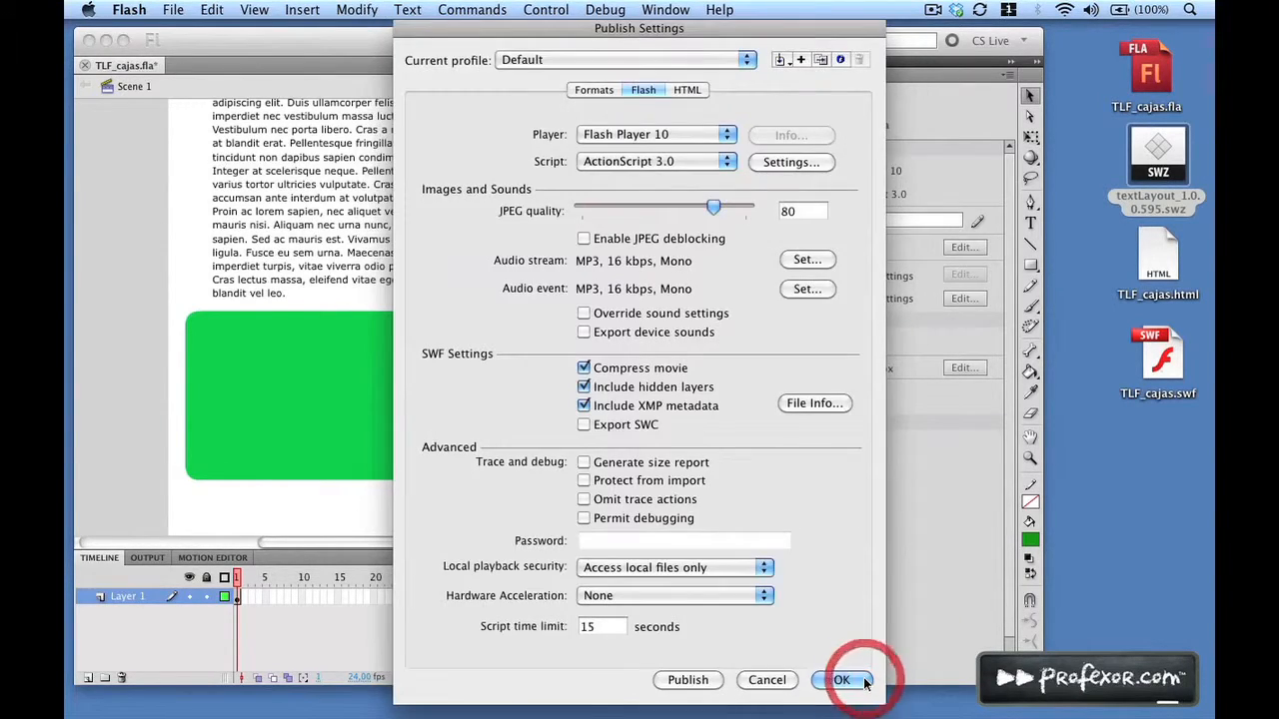
# - Publish from the publish settings, accept them, and remove textLayout_1.0.0.595.swz from the desktop
pyautogui.click(687, 680)
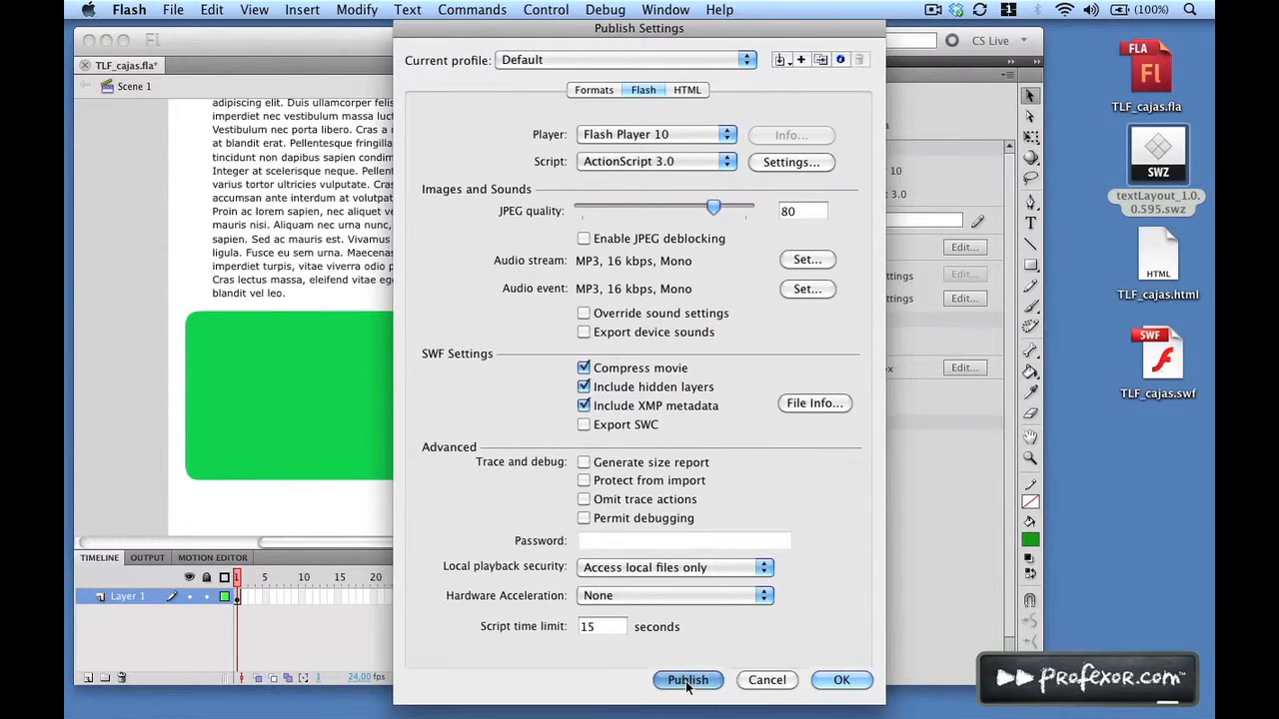
pyautogui.click(848, 682)
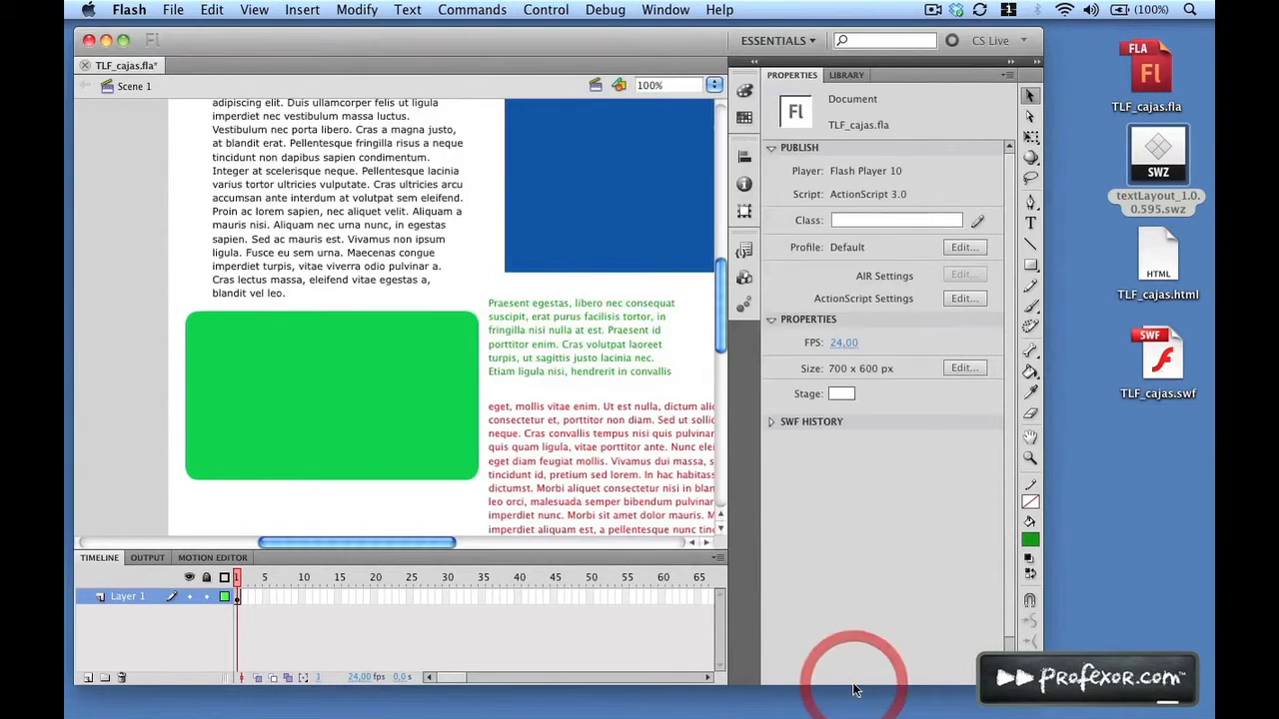
pyautogui.click(1115, 236)
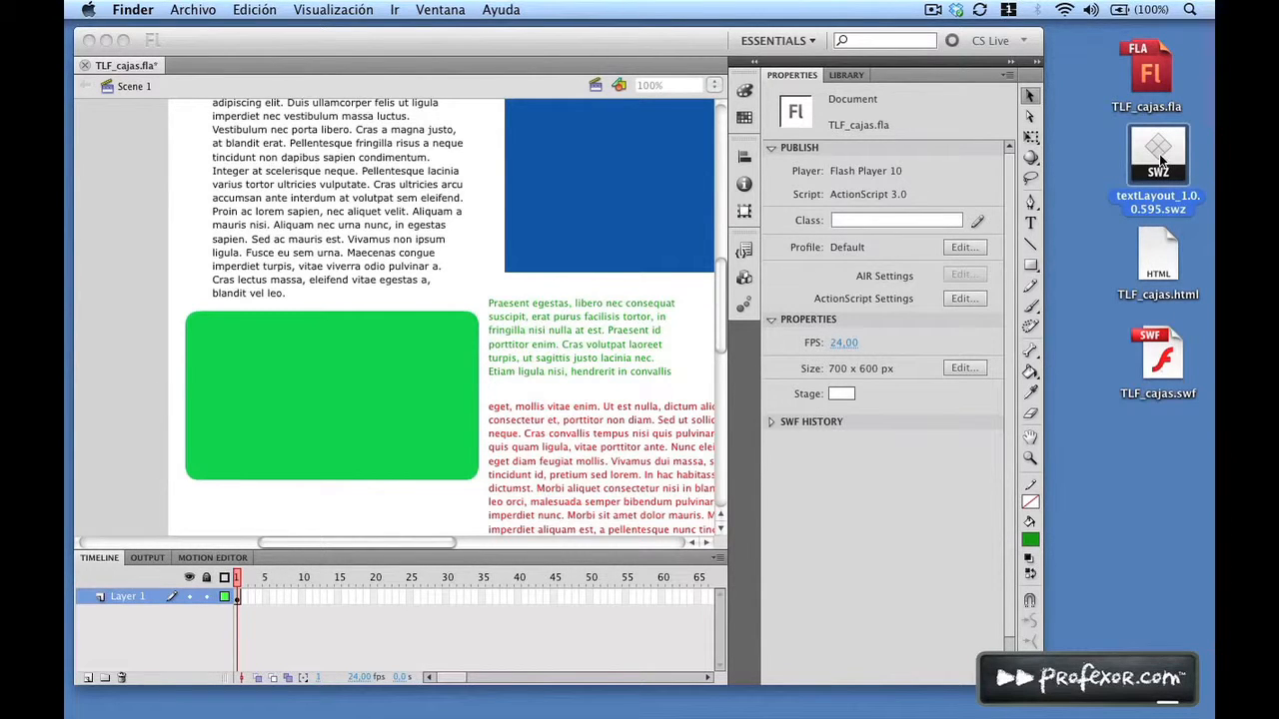
pyautogui.moveTo(1156, 156); pyautogui.dragTo(1208, 706)
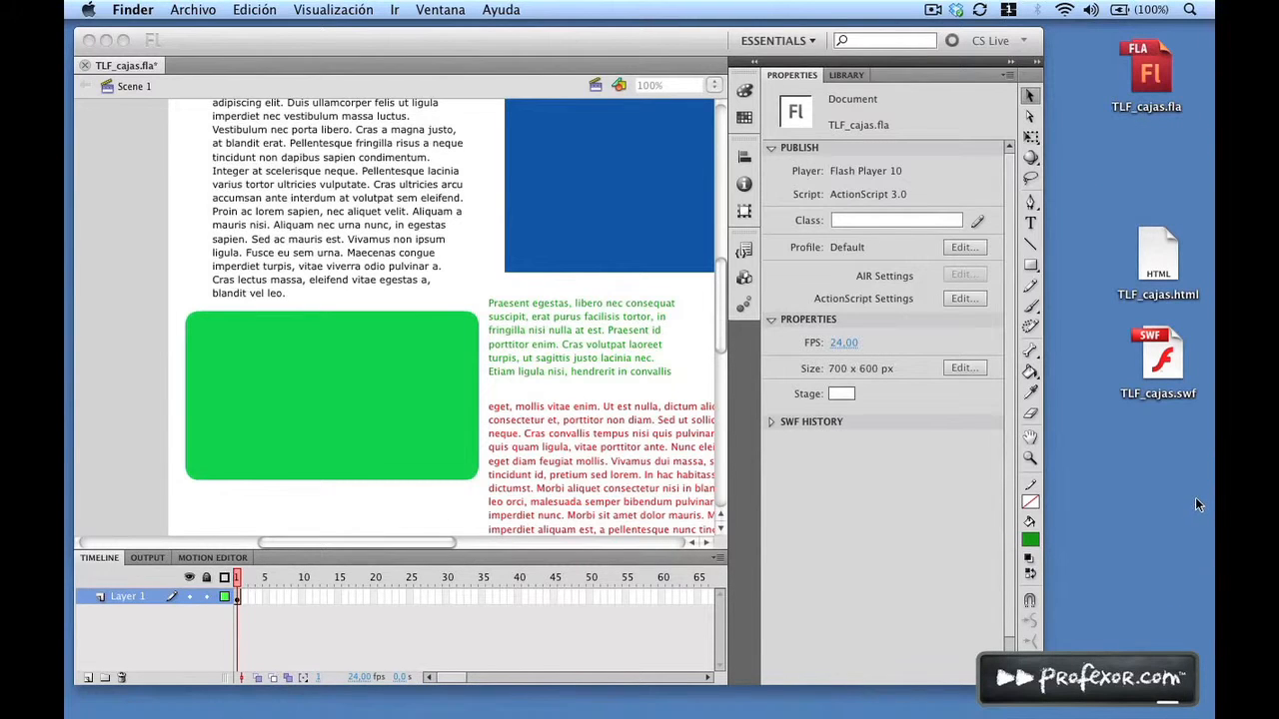
# - Publish the document again and check the published TLF_cajas.swf in Flash Player
pyautogui.click(265, 47)
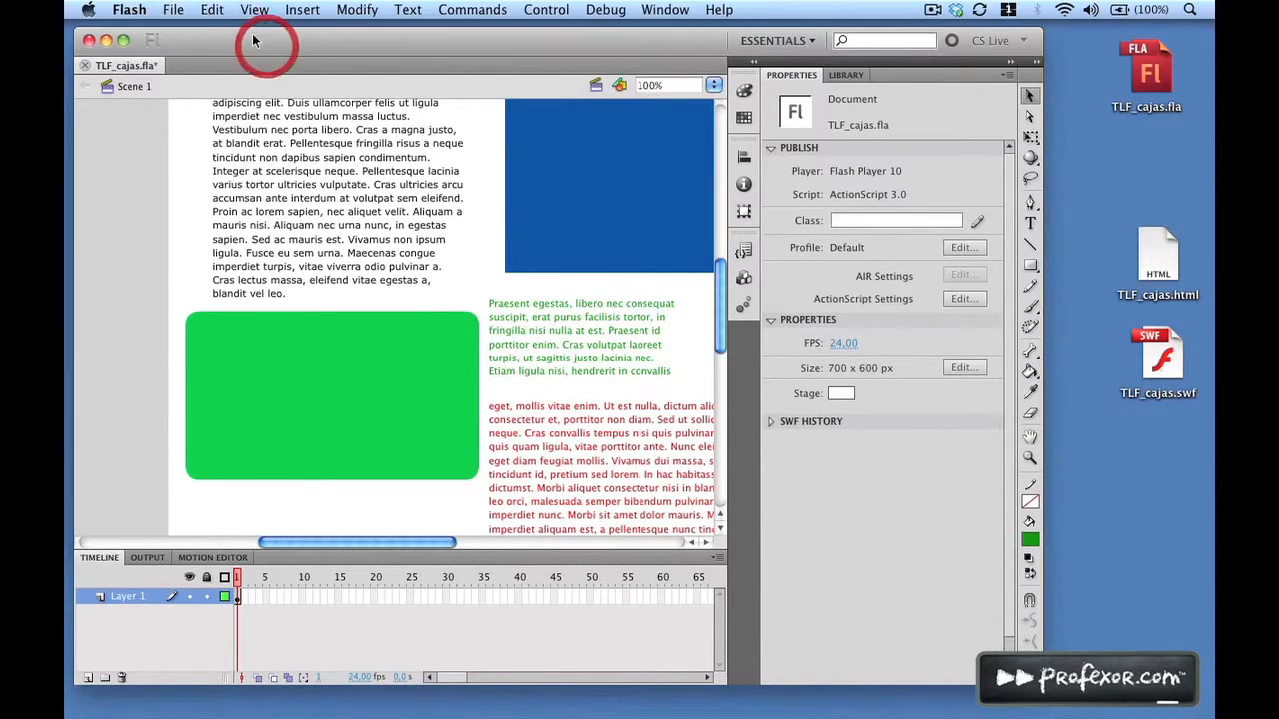
pyautogui.click(176, 9)
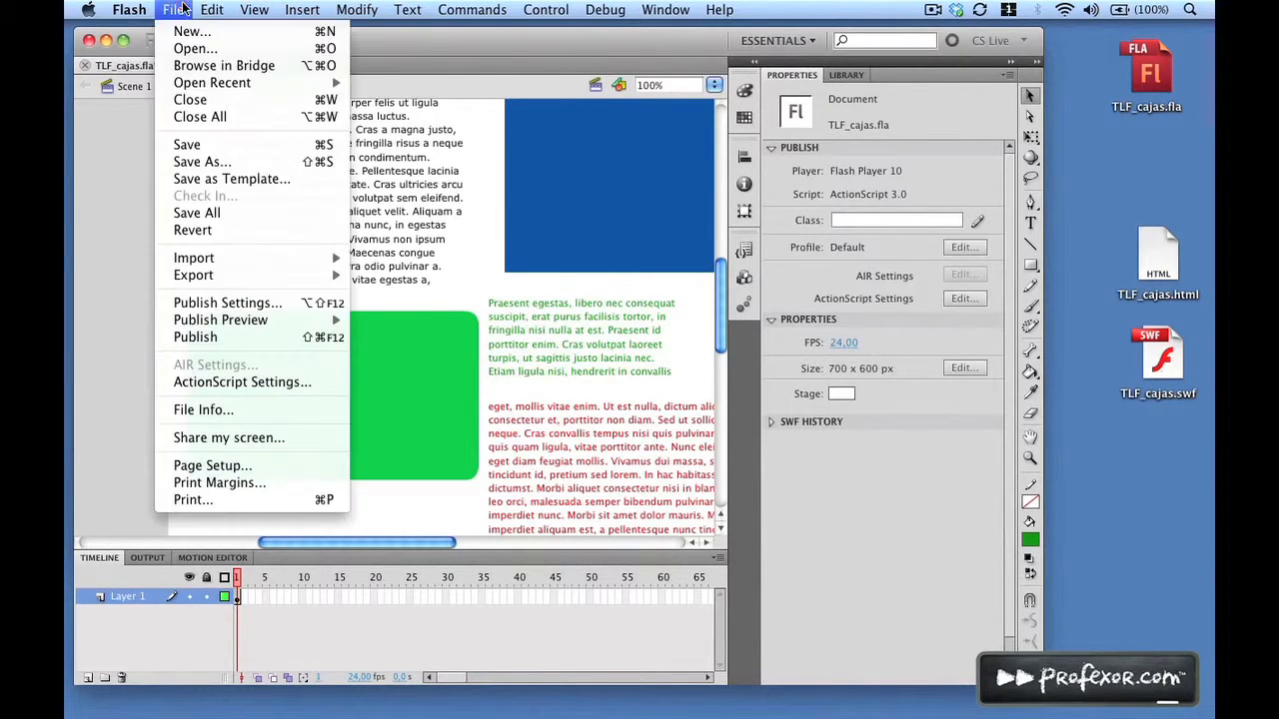
pyautogui.click(218, 338)
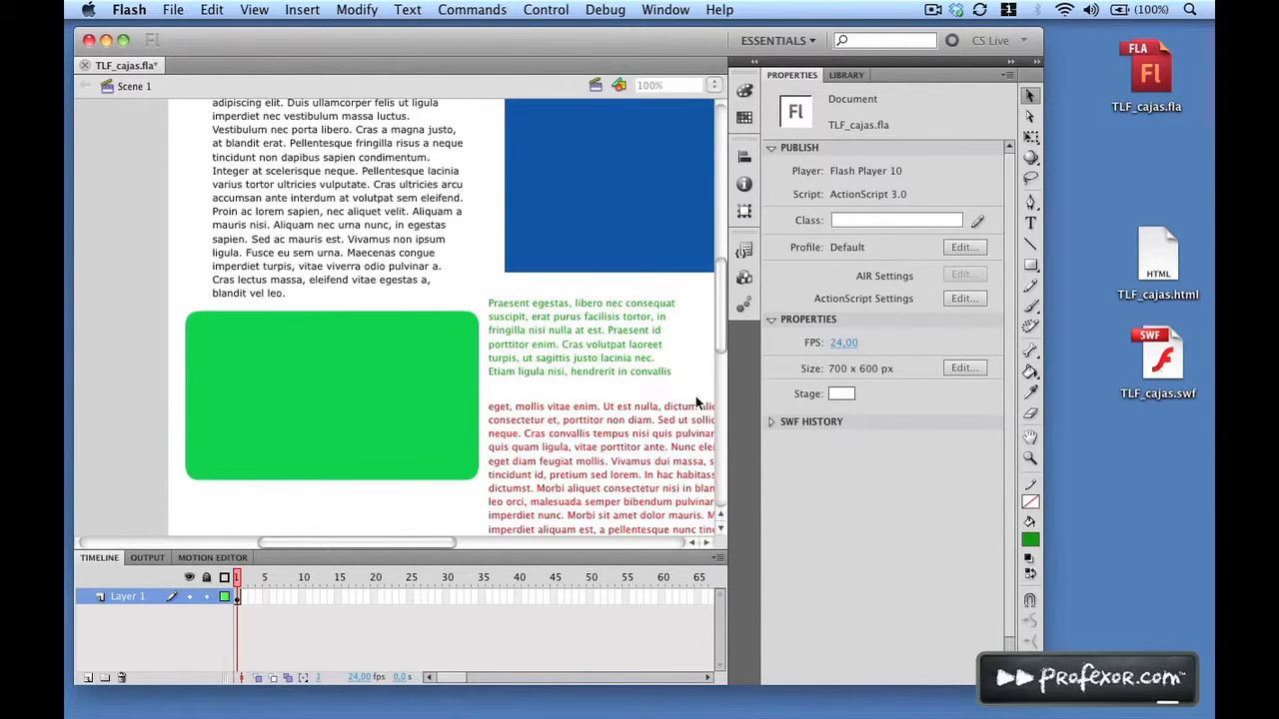
pyautogui.doubleClick(1157, 365)
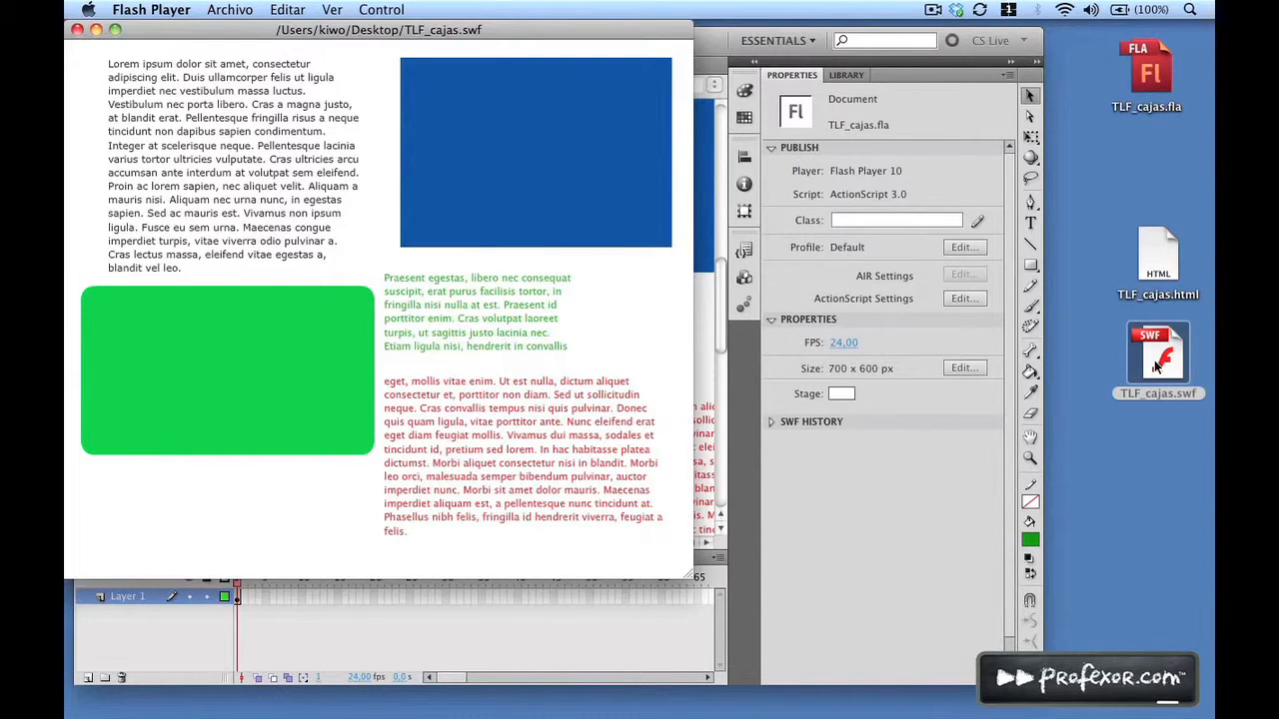
pyautogui.moveTo(240, 28); pyautogui.dragTo(338, 79)
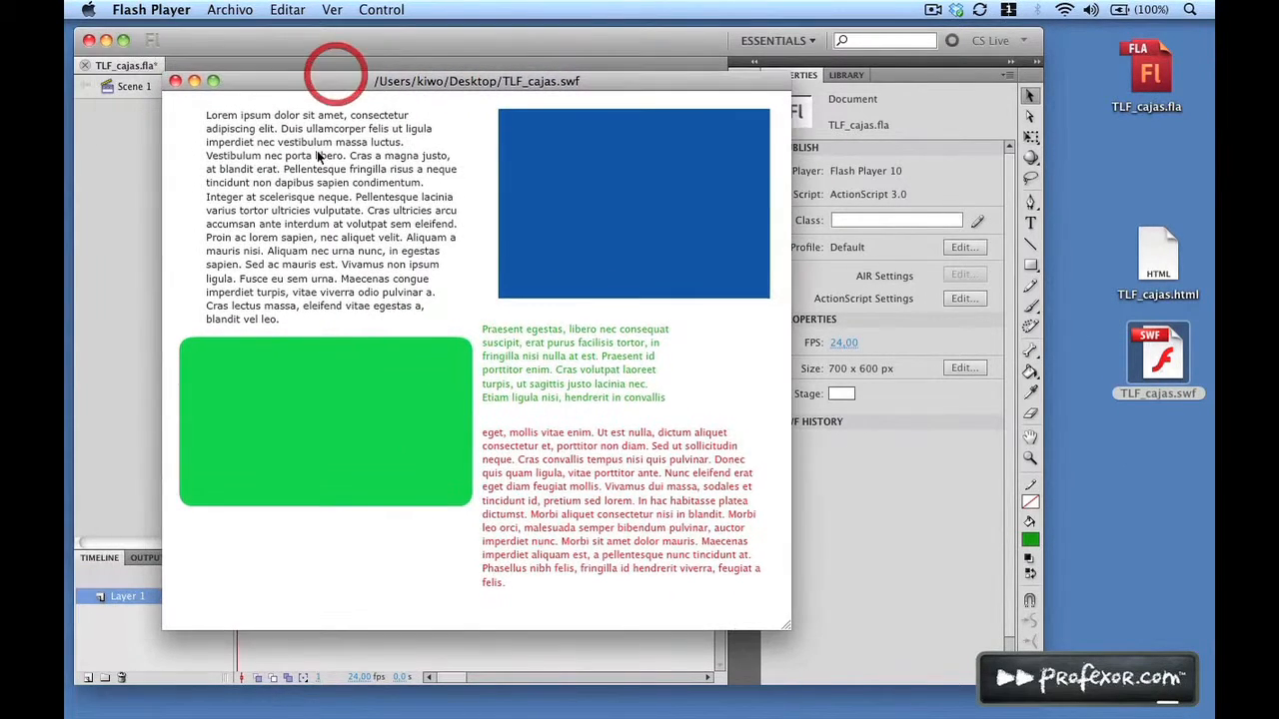
pyautogui.click(175, 81)
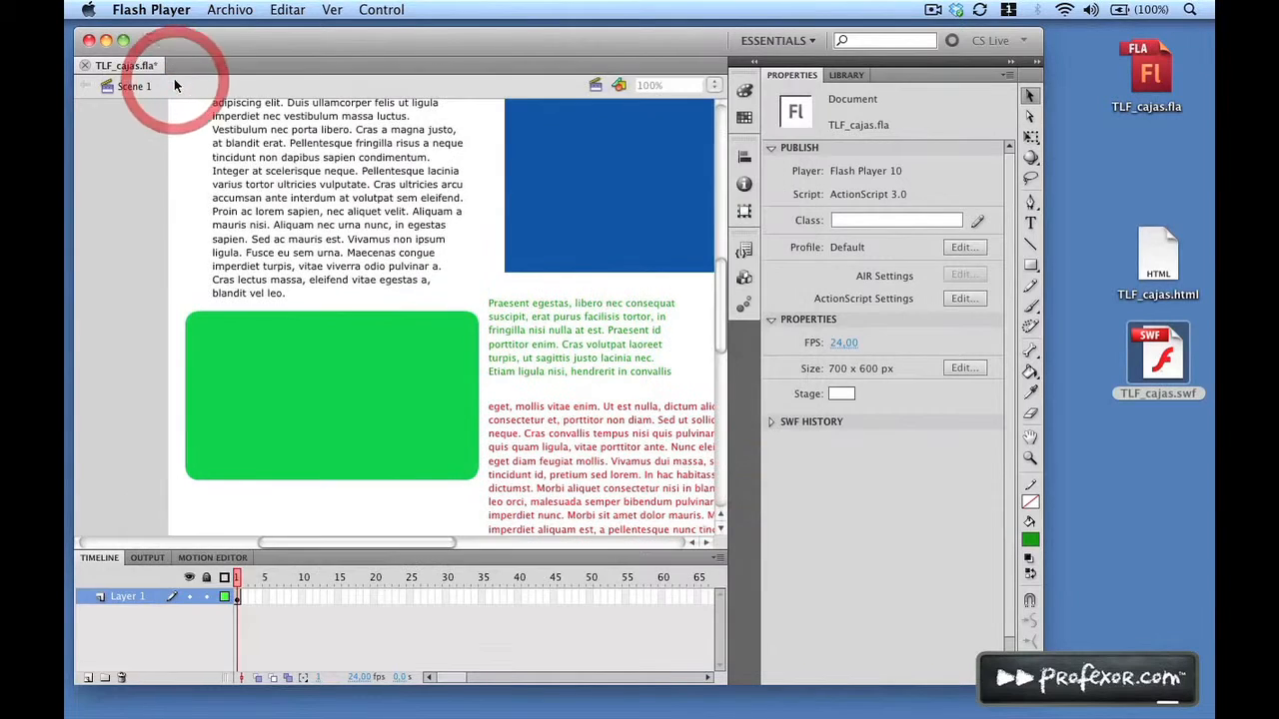
# - Set the default linkage back to Runtime shared library (RSL) in the ActionScript 3.0 publish settings
pyautogui.click(260, 44)
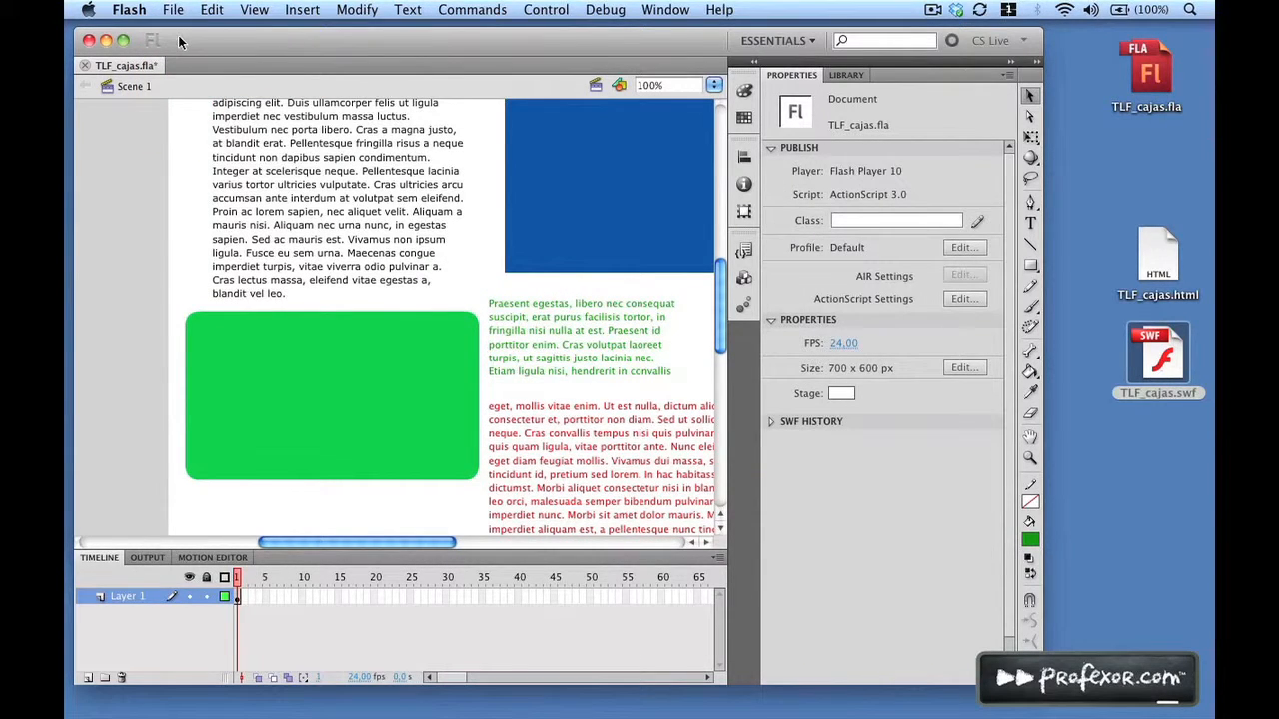
pyautogui.click(173, 9)
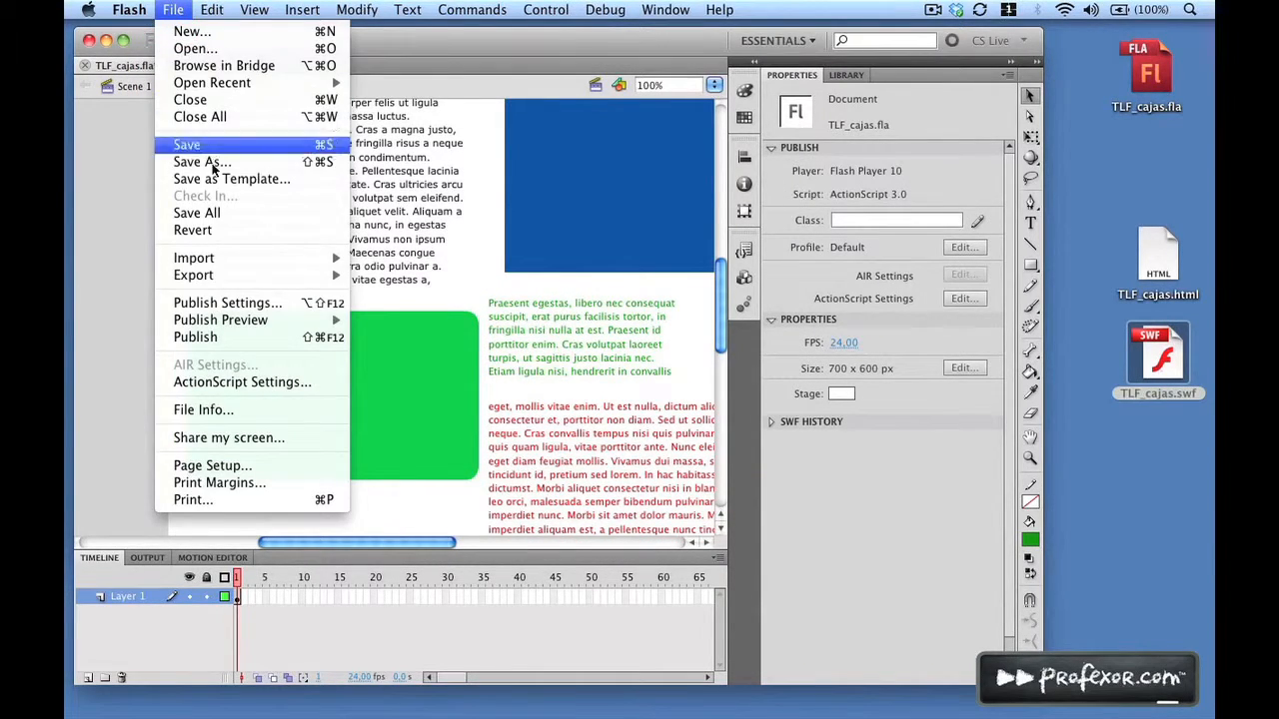
pyautogui.click(238, 304)
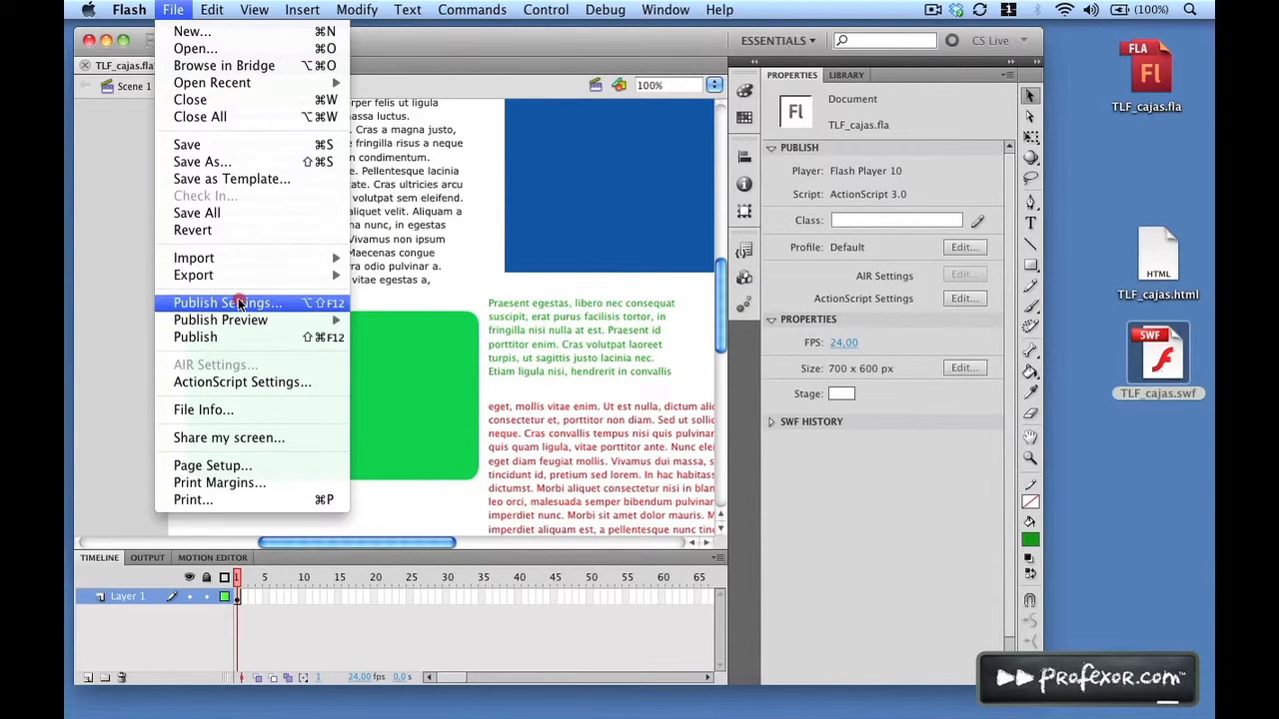
pyautogui.click(795, 163)
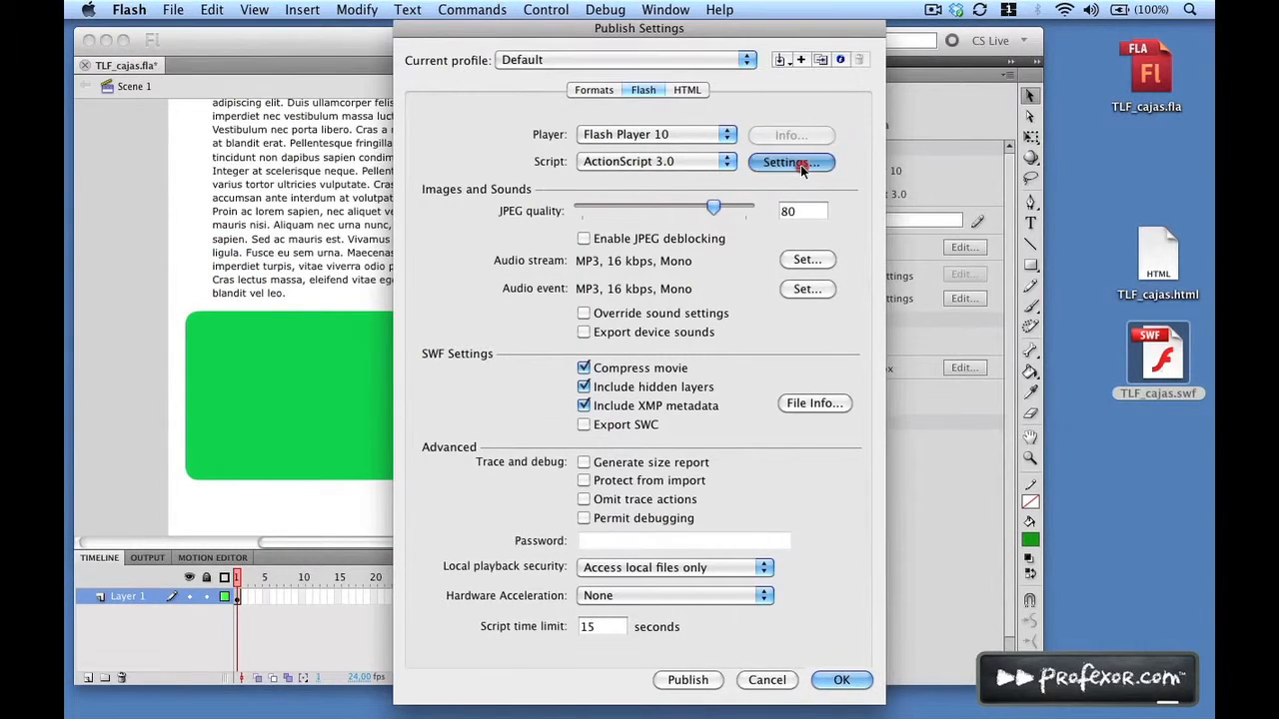
pyautogui.click(566, 348)
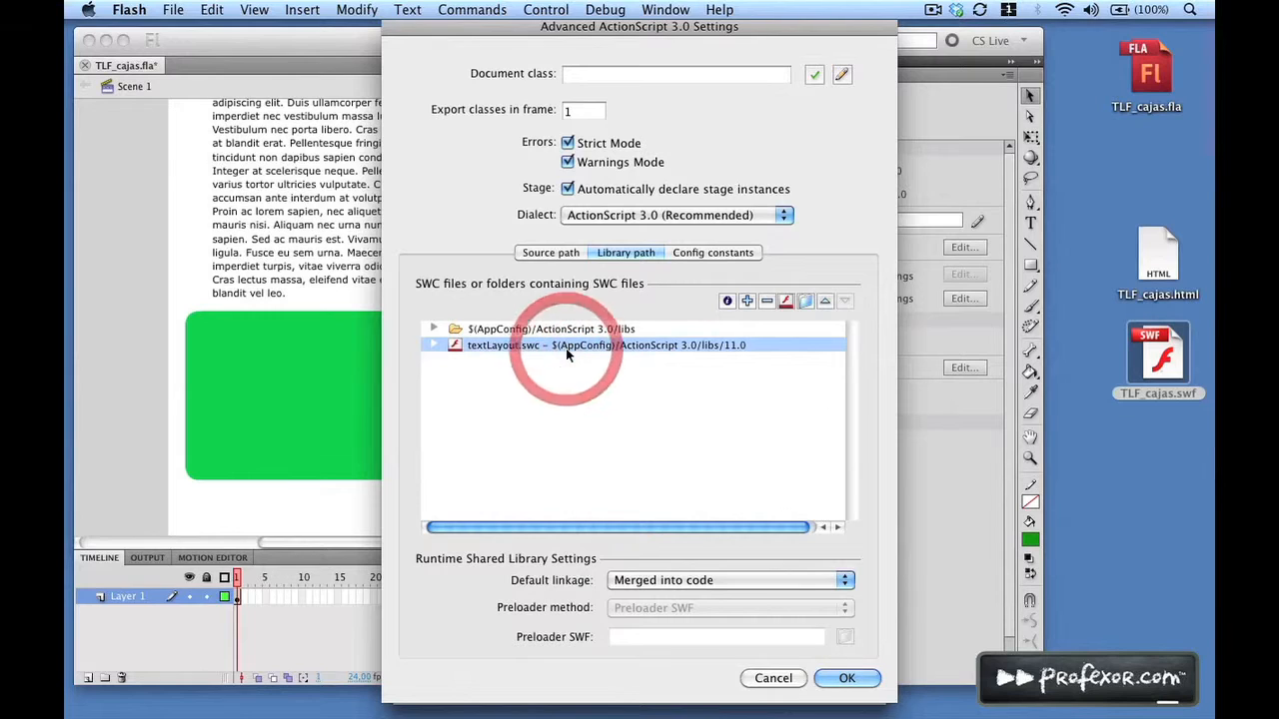
pyautogui.click(678, 582)
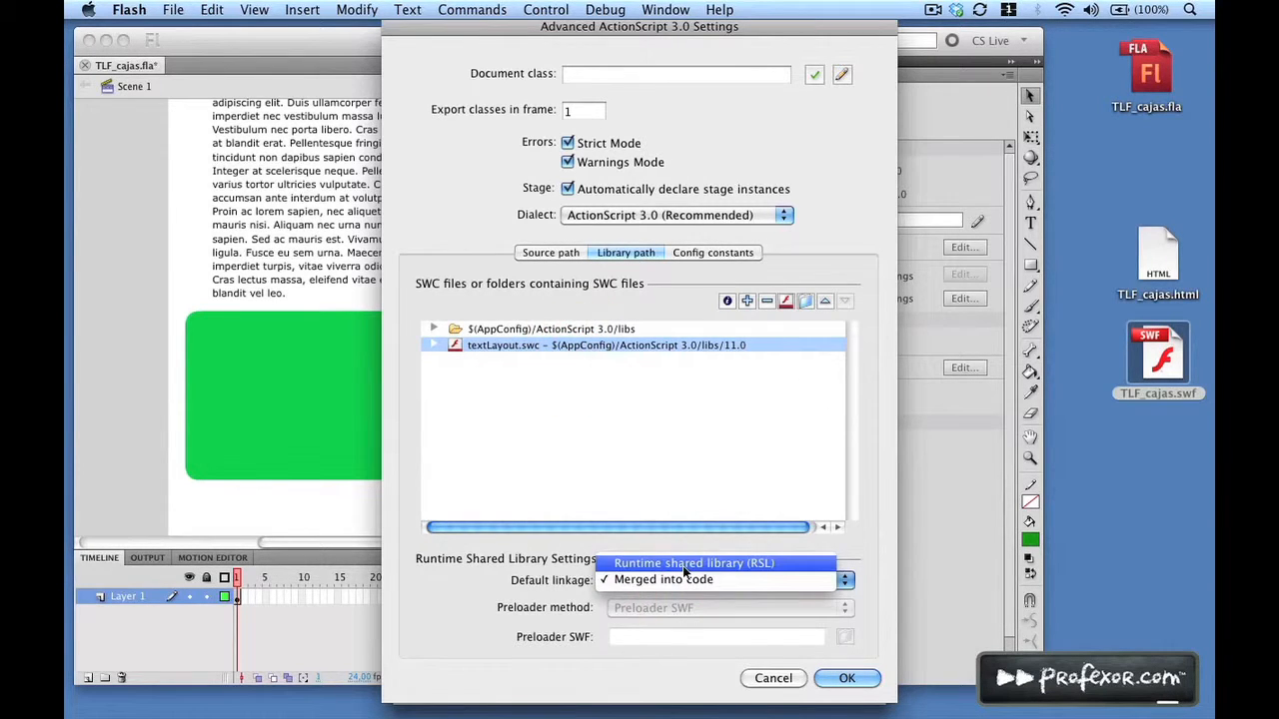
pyautogui.click(683, 565)
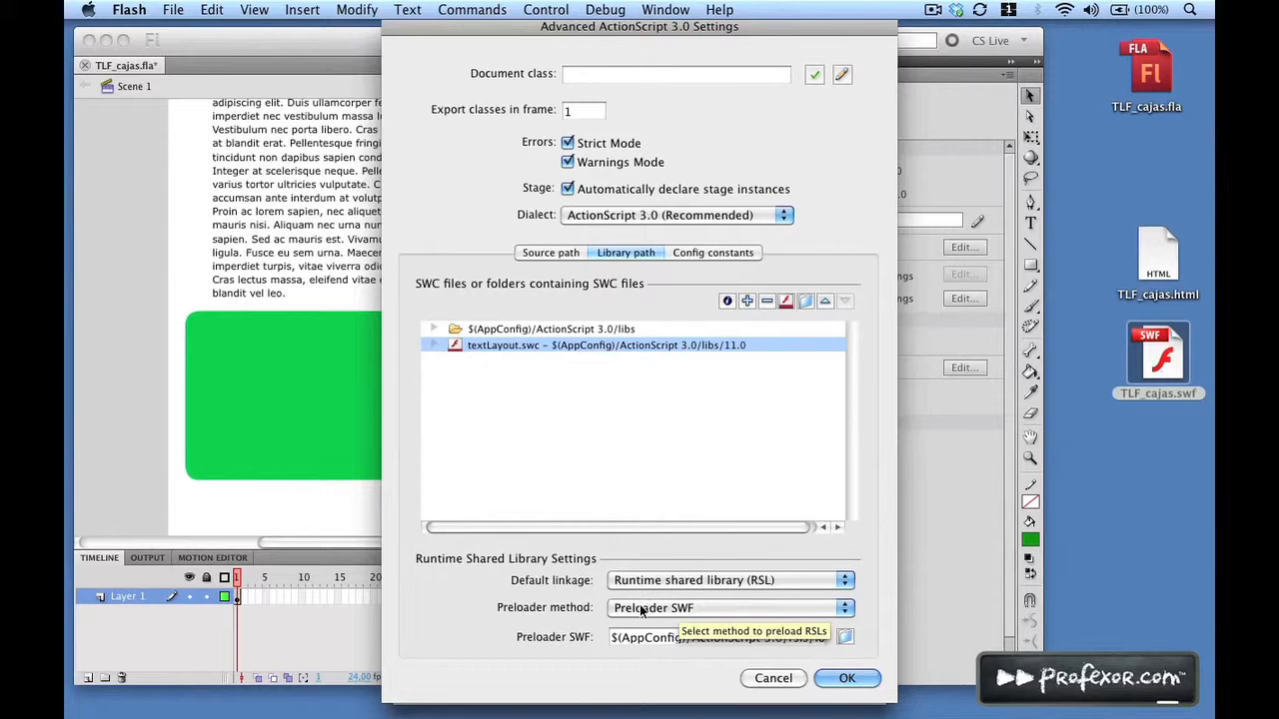
pyautogui.click(845, 678)
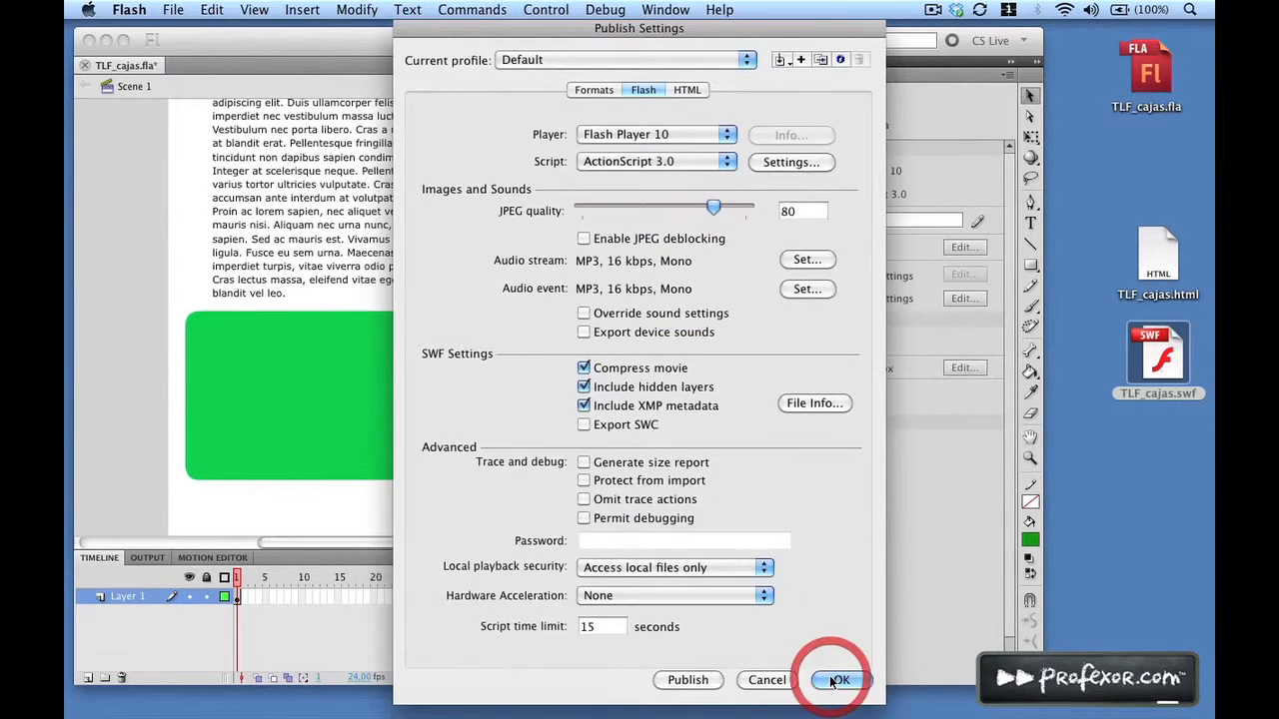
# - Publish the document with the shared library linkage and accept the publish settings
pyautogui.click(688, 681)
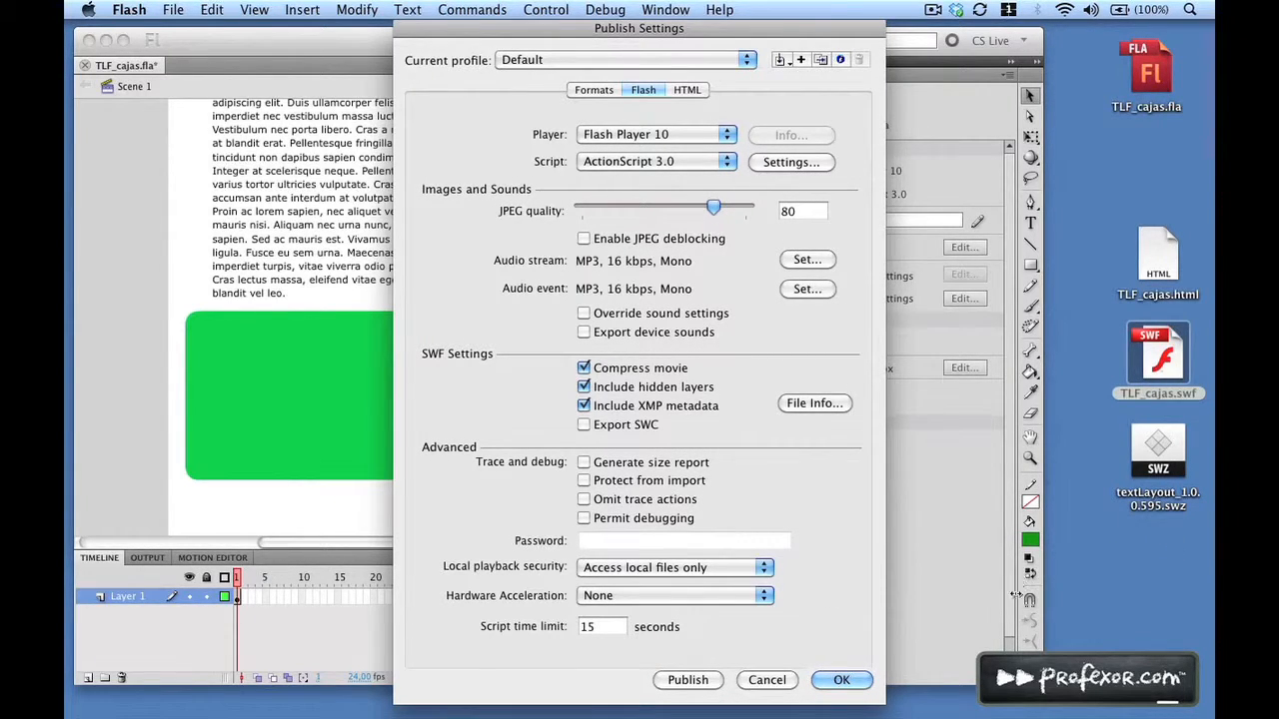
pyautogui.click(865, 681)
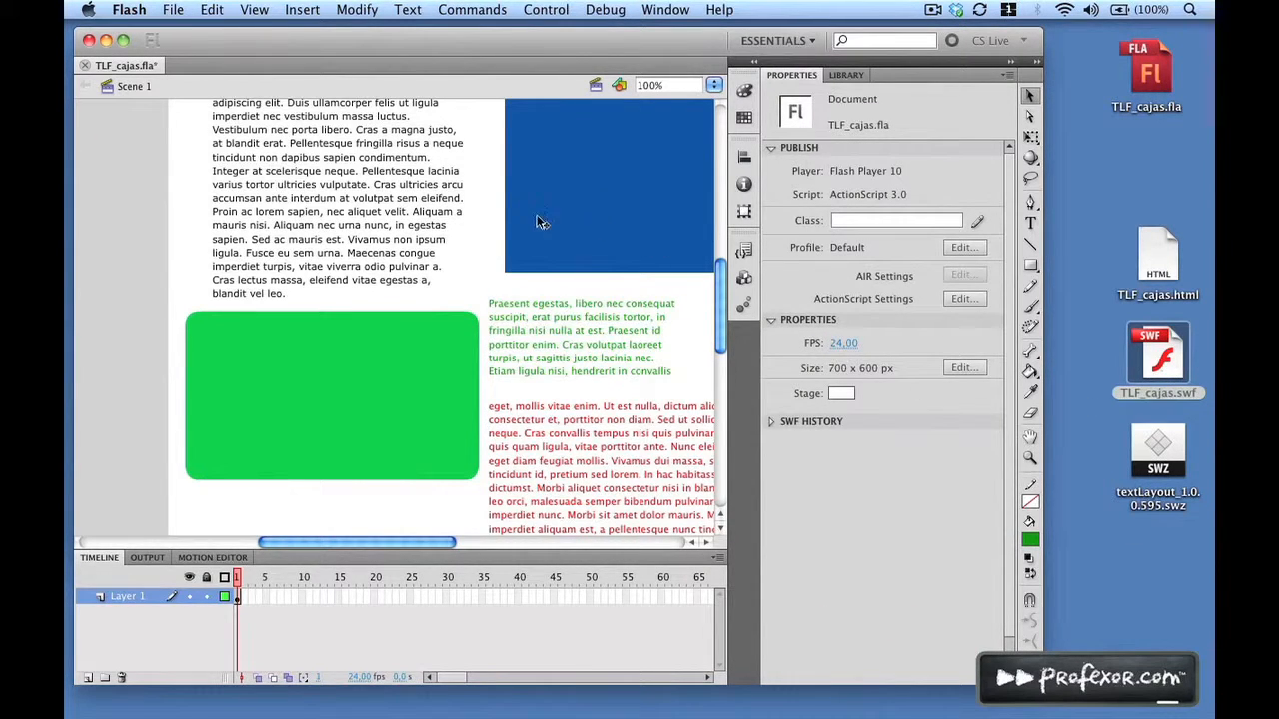
pyautogui.click(150, 344)
pyautogui.click(141, 319)
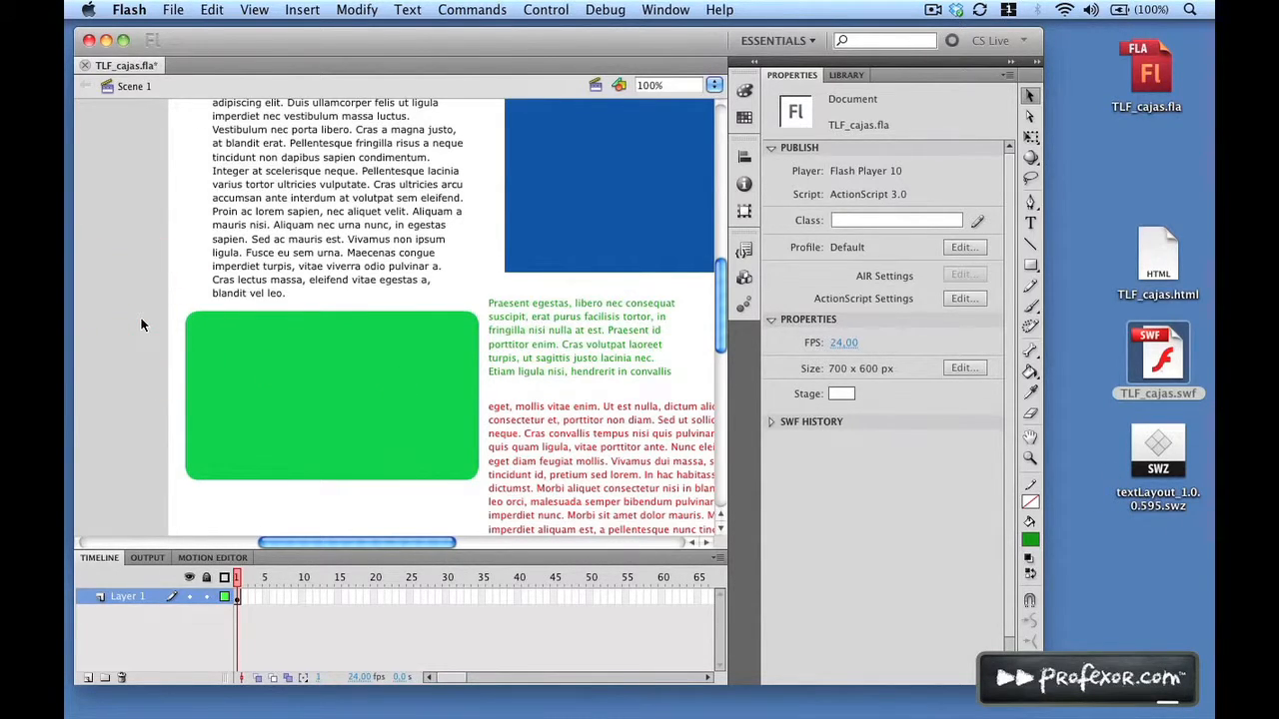